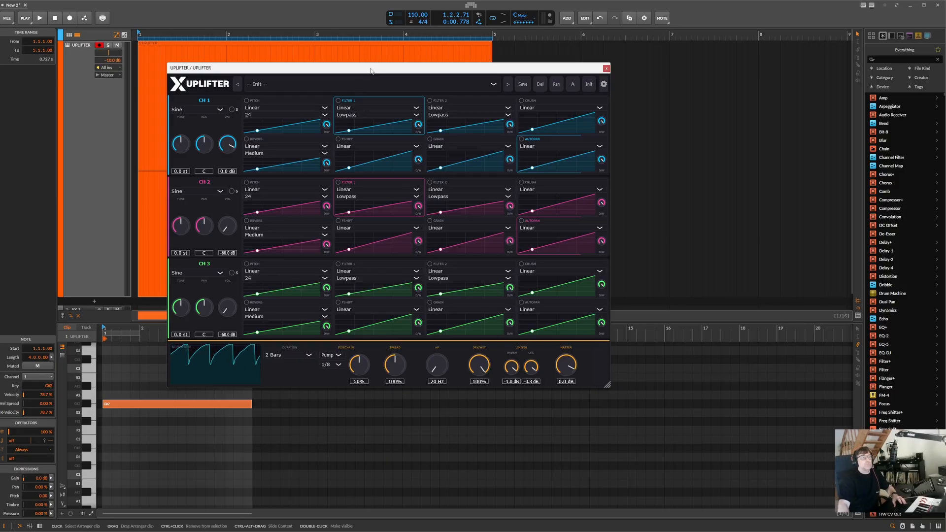
Step: Browse channel 1's sound source options and the plugin's preset list without choosing anything
{"action": "mouse_move", "coordinate": [371, 71]}
{"action": "left_mouse_down"}
{"action": "mouse_move", "coordinate": [367, 89]}
{"action": "mouse_move", "coordinate": [329, 60]}
{"action": "mouse_move", "coordinate": [307, 84]}
{"action": "mouse_move", "coordinate": [369, 58]}
{"action": "mouse_move", "coordinate": [356, 64]}
{"action": "left_mouse_up"}
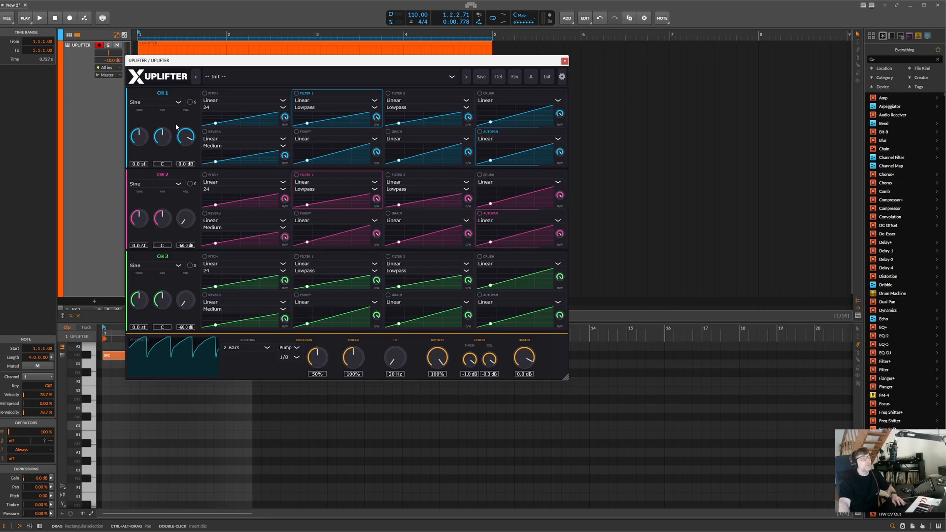
{"action": "left_click", "coordinate": [179, 103]}
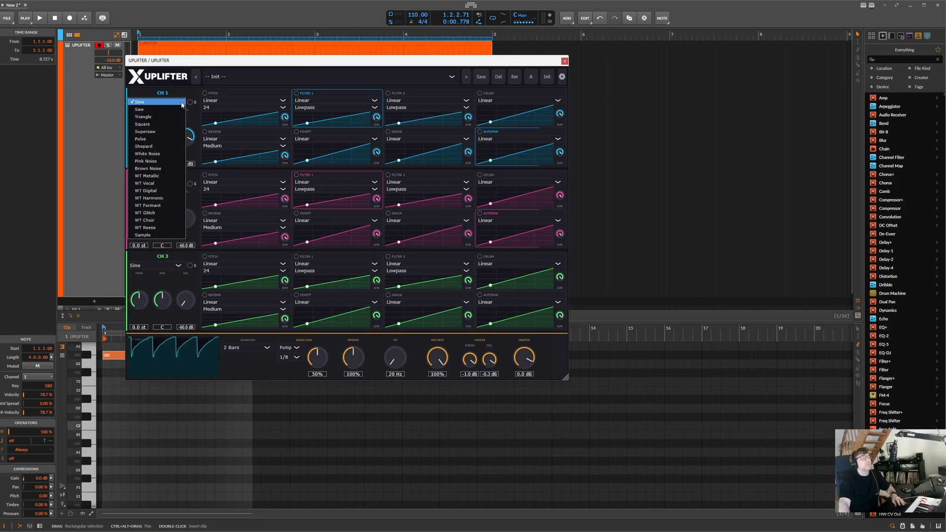
{"action": "left_click", "coordinate": [235, 120]}
{"action": "left_click", "coordinate": [562, 93]}
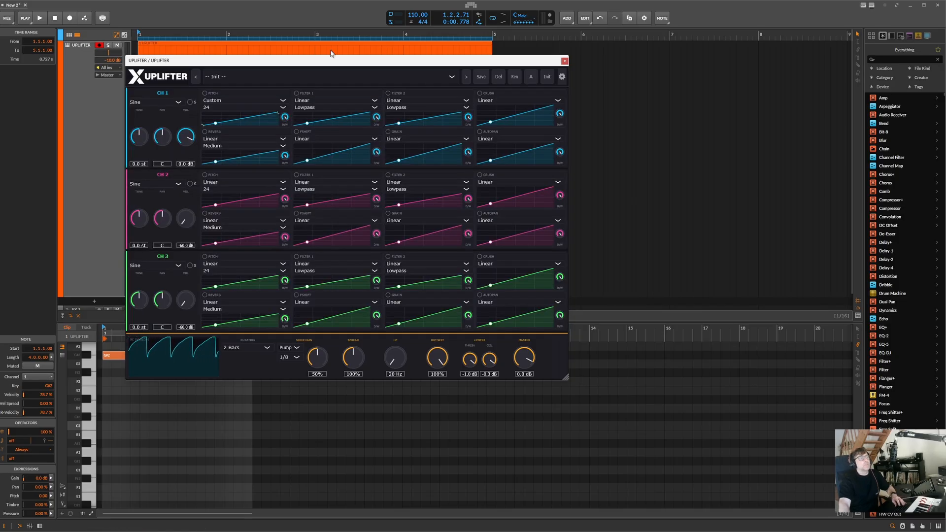
{"action": "left_click", "coordinate": [331, 77]}
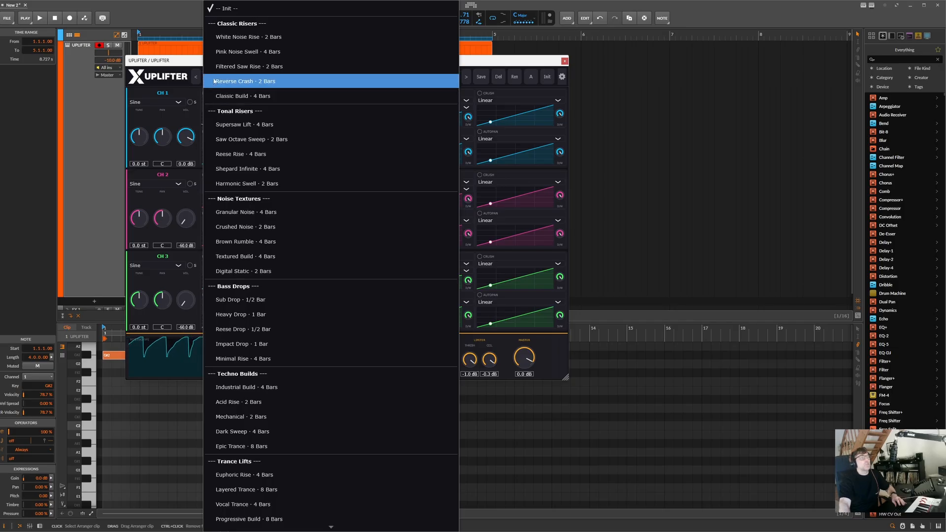
{"action": "left_click", "coordinate": [163, 159]}
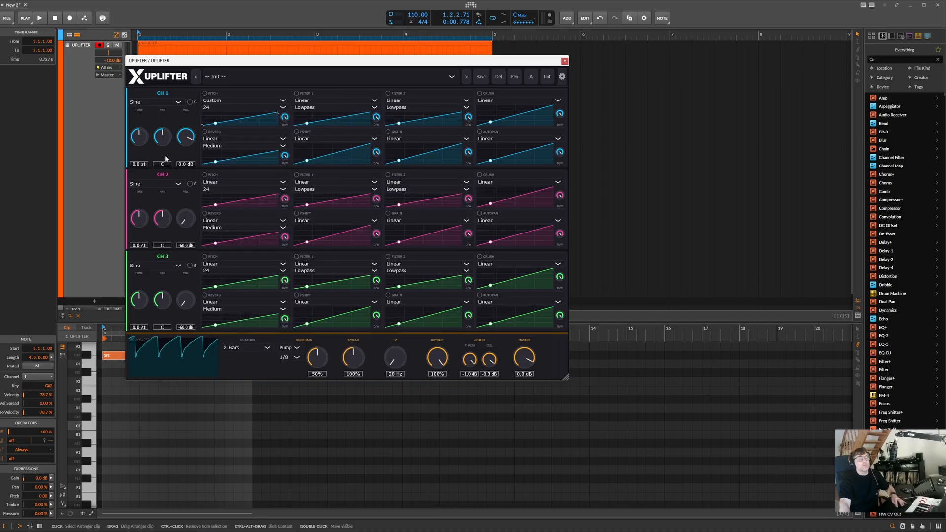
{"action": "left_click", "coordinate": [145, 101]}
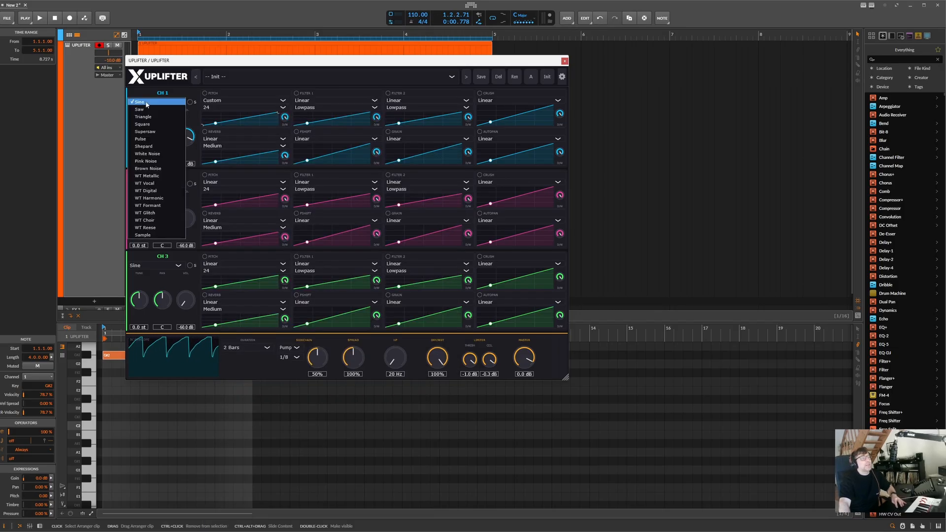
{"action": "left_click", "coordinate": [218, 102]}
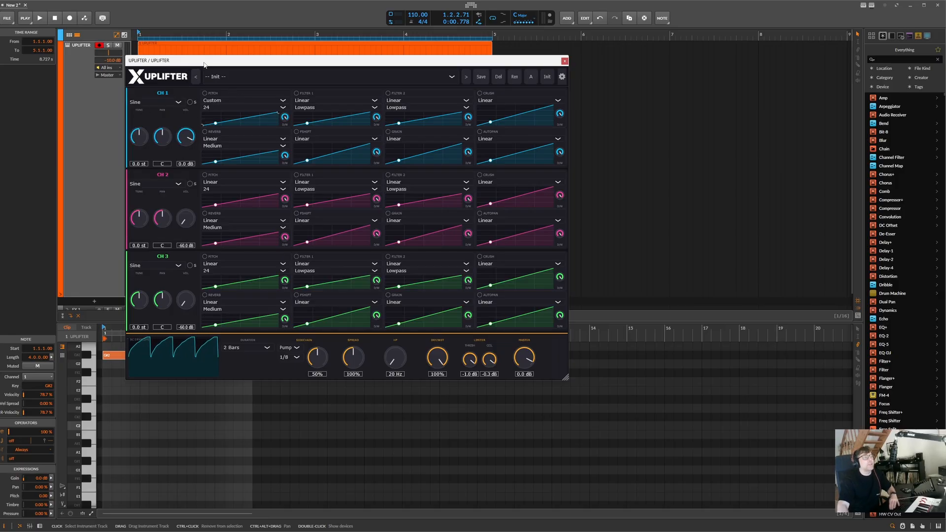
Step: Solo channel 1 and reposition the plugin window so the UPLIFTER clip in the arrangement can be selected
{"action": "left_click_drag", "start_coordinate": [208, 66], "coordinate": [214, 299]}
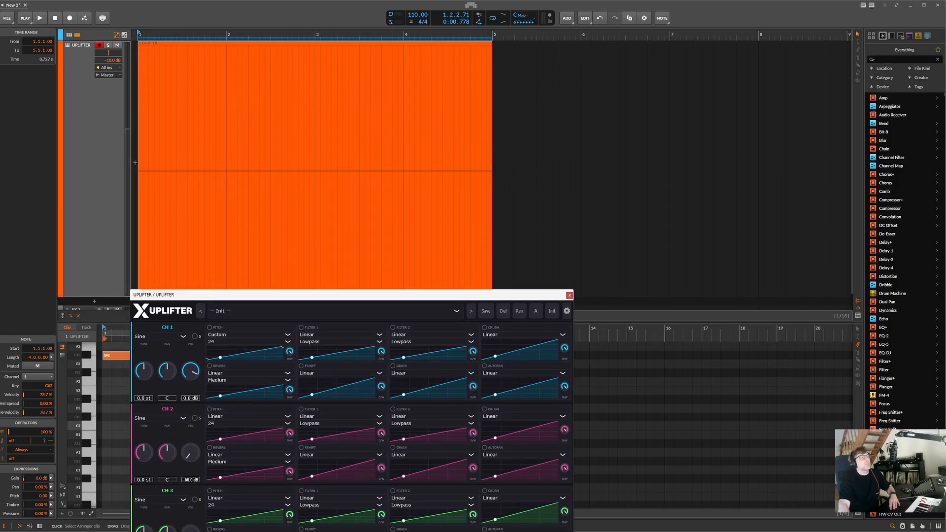
{"action": "left_click_drag", "start_coordinate": [296, 297], "coordinate": [357, 94]}
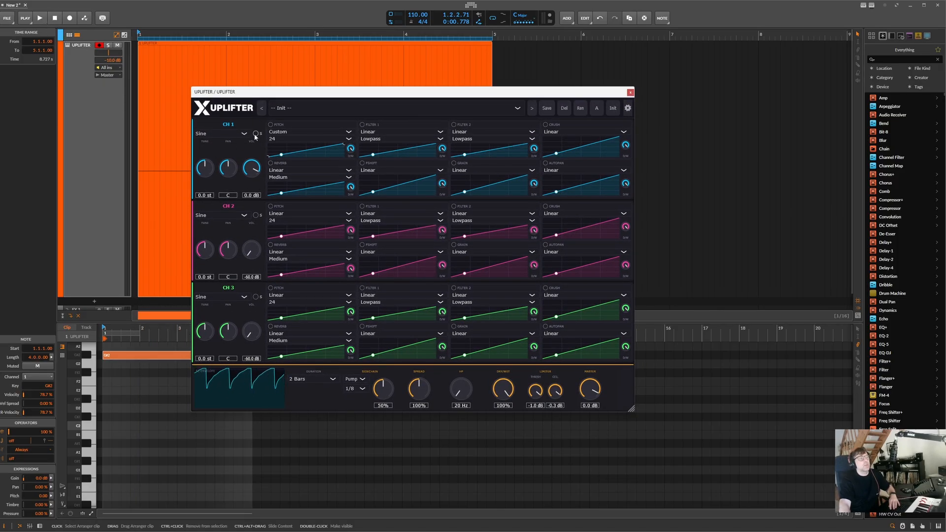
{"action": "left_click_drag", "start_coordinate": [290, 91], "coordinate": [364, 64]}
{"action": "left_click", "coordinate": [233, 173]}
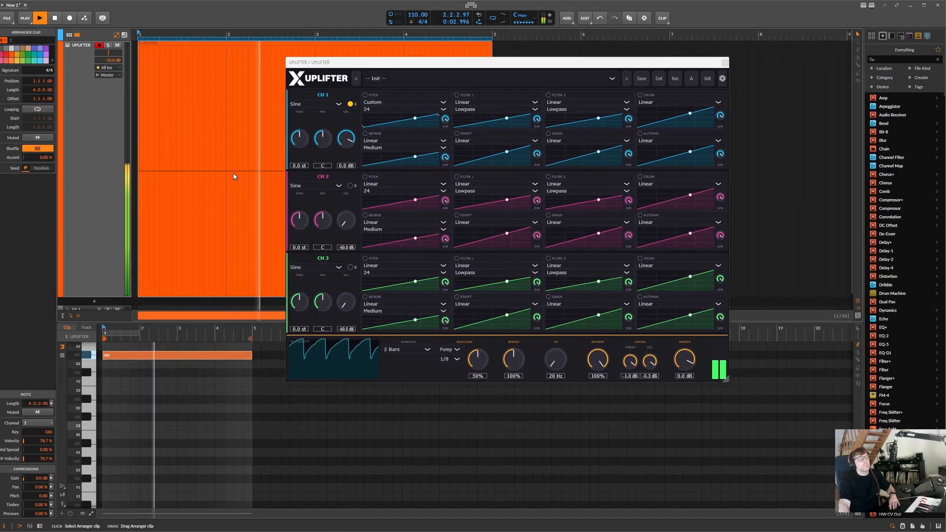
Step: Transpose the clip's long note down two octaves and listen to the result
{"action": "left_click", "coordinate": [188, 425]}
{"action": "key", "text": "space"}
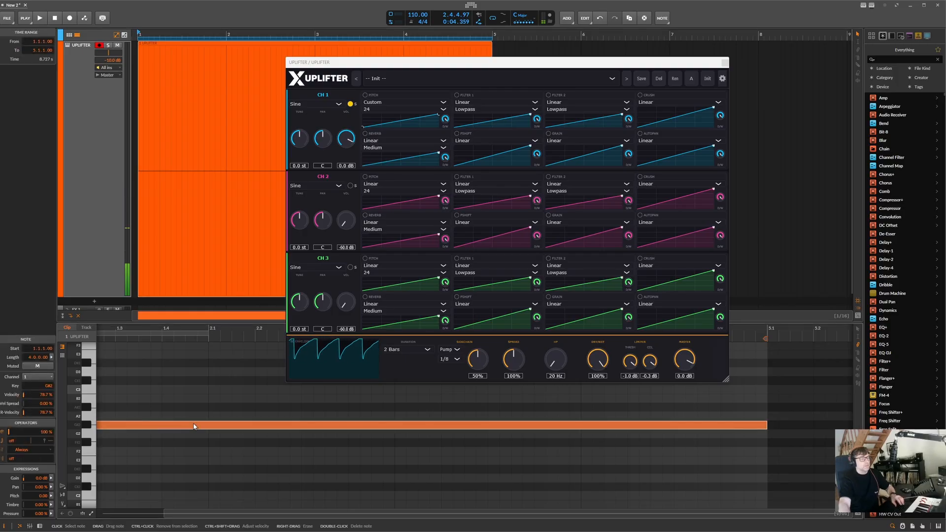
{"action": "key", "text": "space"}
{"action": "key", "text": "shift+Down"}
{"action": "key", "text": "shift+Down"}
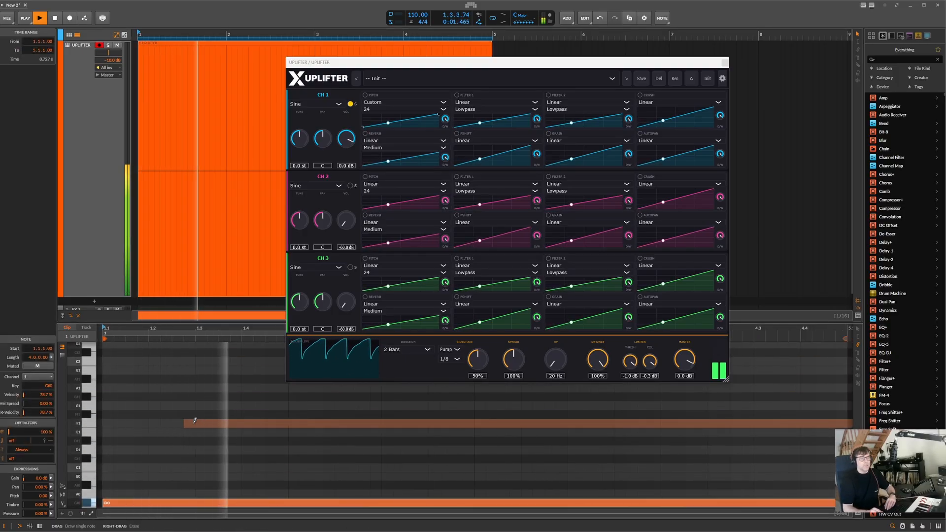
{"action": "key", "text": "space"}
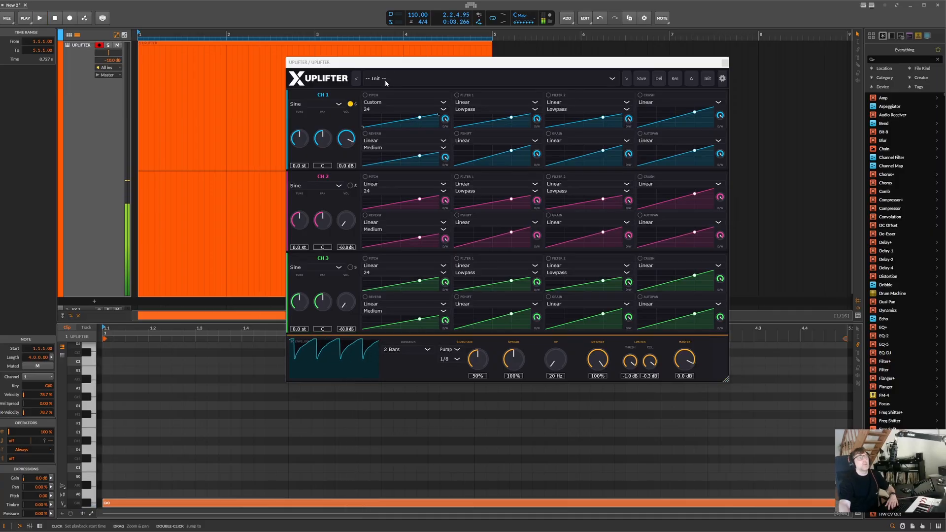
Step: Try tuning channel 1 down and panning it 100L during playback, resetting each to 0.0 st and center
{"action": "left_click_drag", "start_coordinate": [392, 63], "coordinate": [247, 44]}
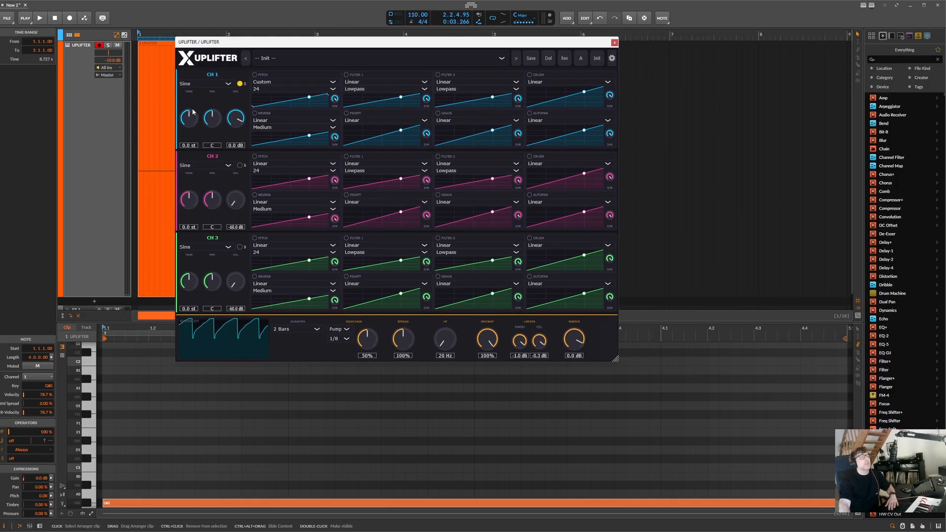
{"action": "key", "text": "space"}
{"action": "left_click_drag", "start_coordinate": [194, 126], "coordinate": [190, 133]}
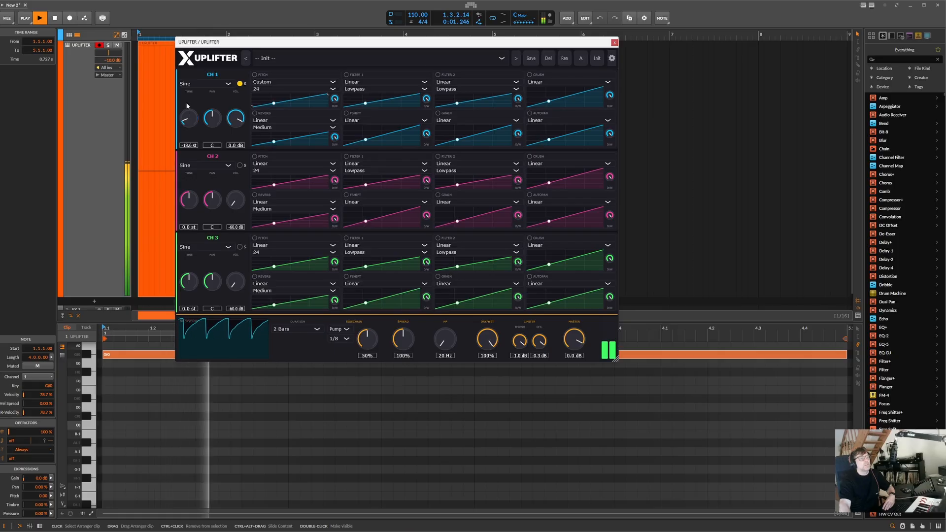
{"action": "double_click", "coordinate": [189, 118]}
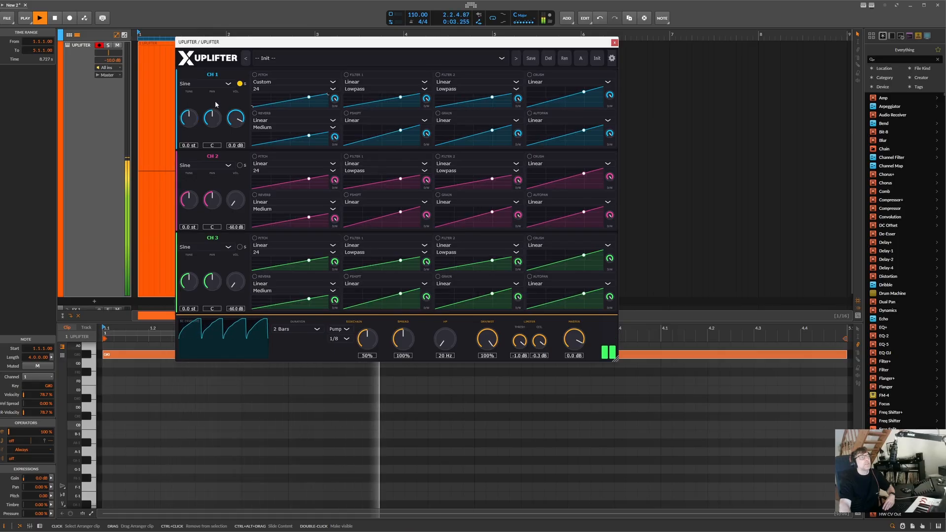
{"action": "left_click_drag", "start_coordinate": [213, 120], "coordinate": [216, 93]}
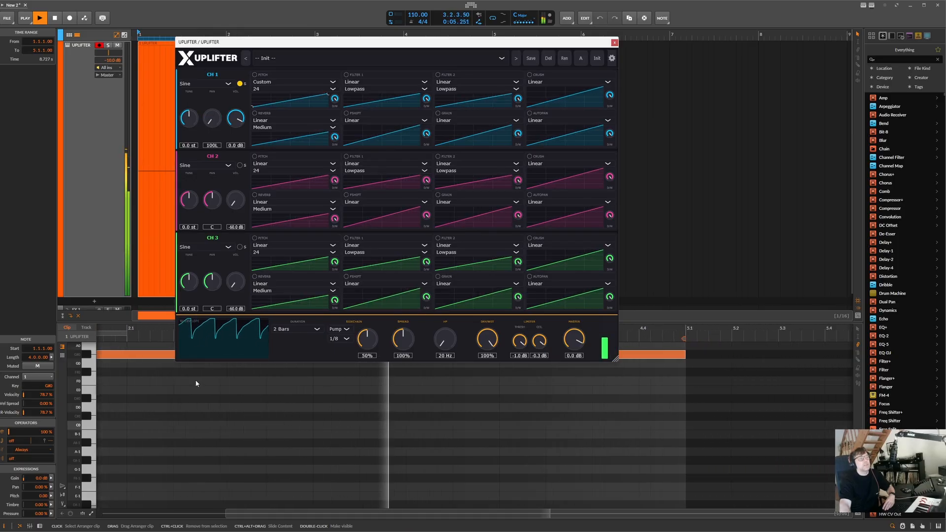
{"action": "double_click", "coordinate": [217, 123]}
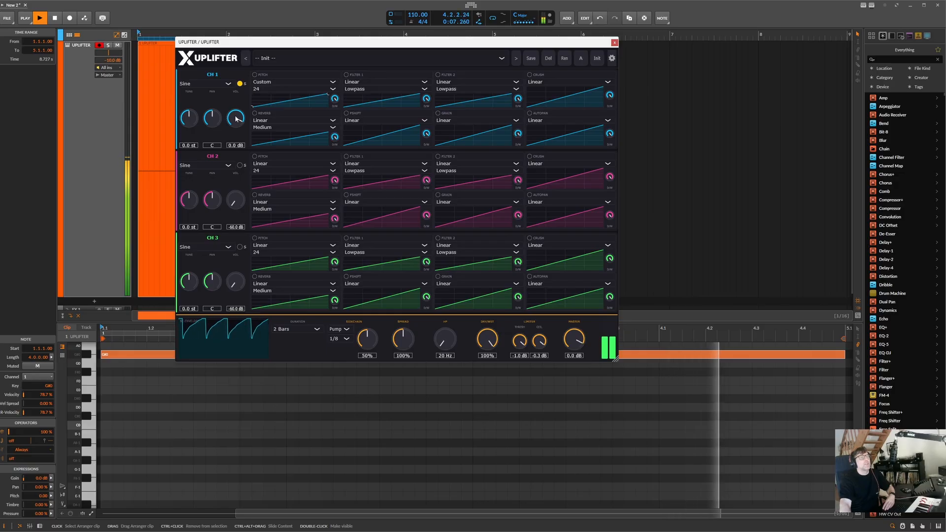
Step: Lower channel 1's volume to -4.0 dB and enable its pitch modulation
{"action": "left_click_drag", "start_coordinate": [242, 125], "coordinate": [237, 127]}
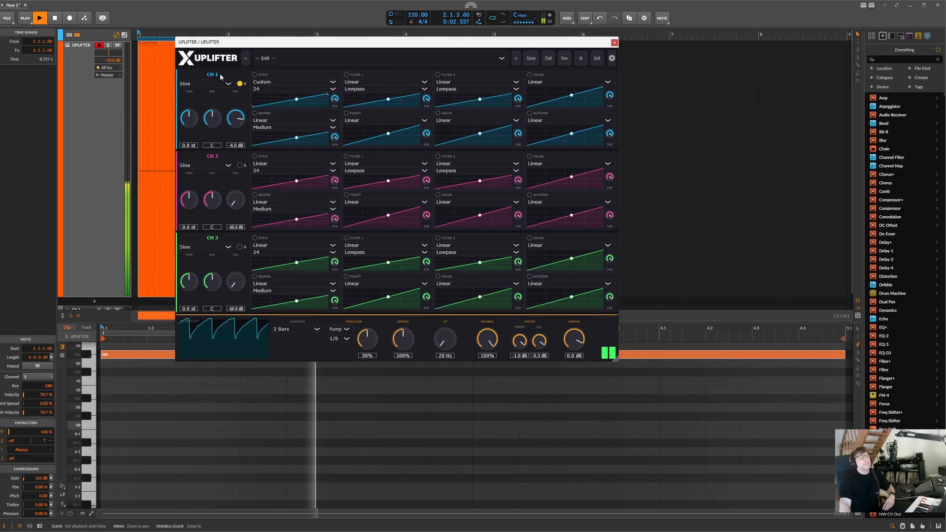
{"action": "left_click_drag", "start_coordinate": [343, 42], "coordinate": [367, 35]}
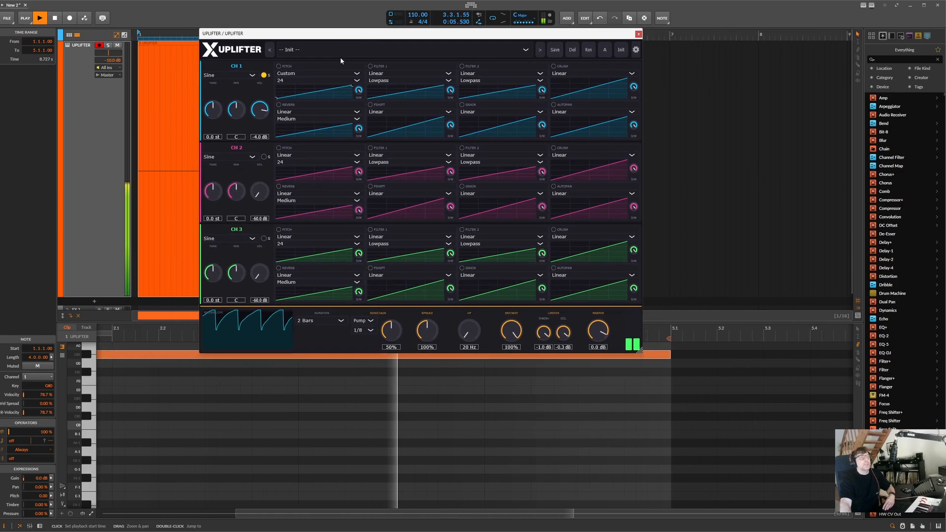
{"action": "left_click", "coordinate": [279, 66]}
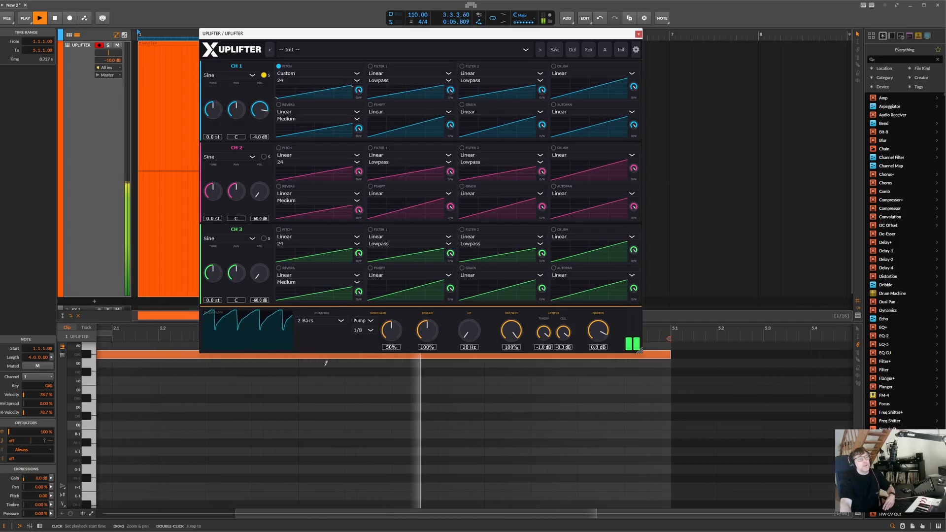
Step: Set the riser duration to 4 bars and compare it with the clip length in the arrangement
{"action": "left_click", "coordinate": [316, 321]}
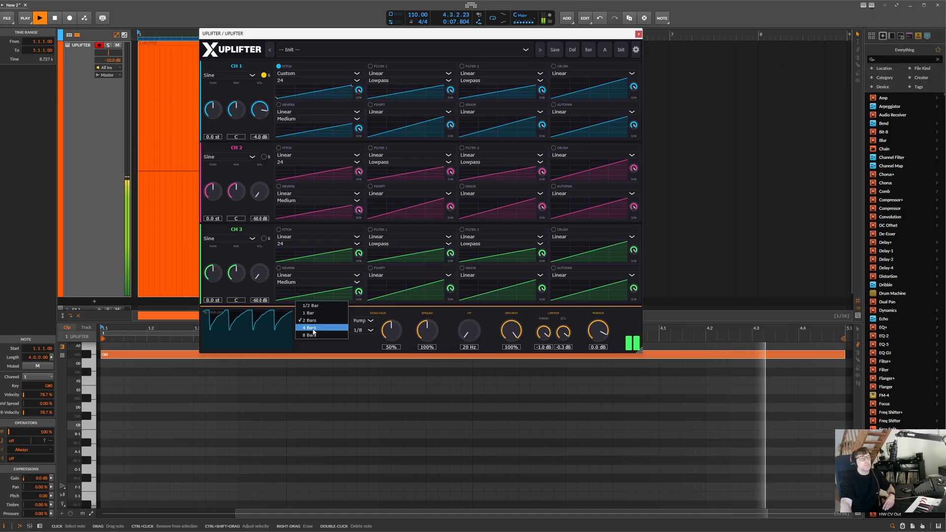
{"action": "left_click", "coordinate": [313, 331]}
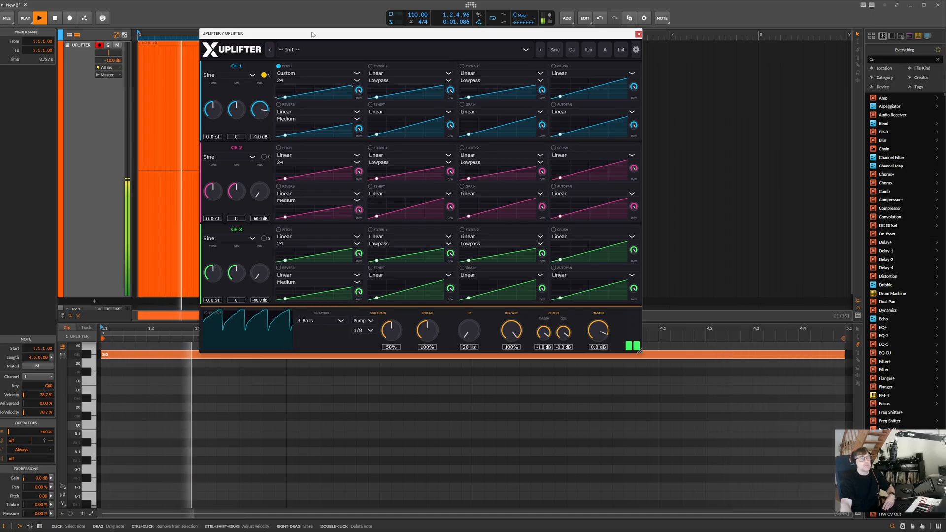
{"action": "left_click_drag", "start_coordinate": [285, 35], "coordinate": [275, 211]}
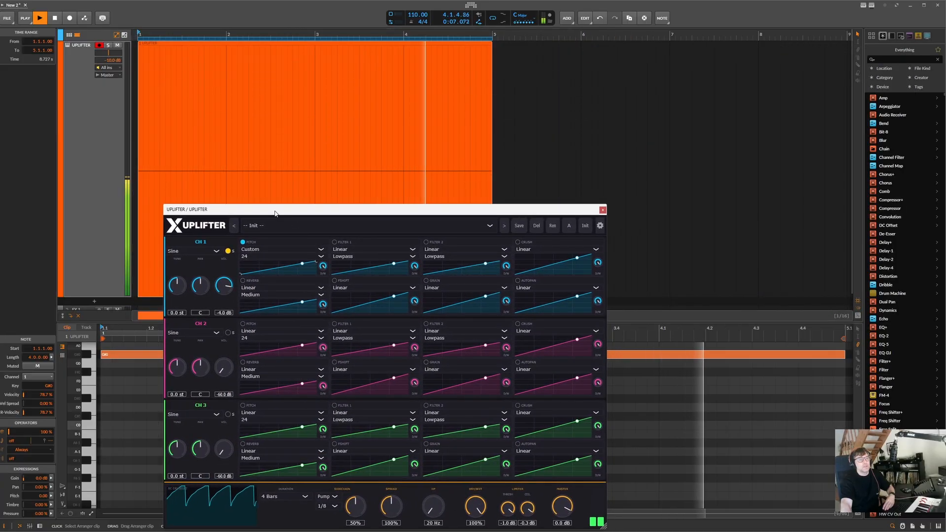
{"action": "left_click_drag", "start_coordinate": [274, 213], "coordinate": [269, 20]}
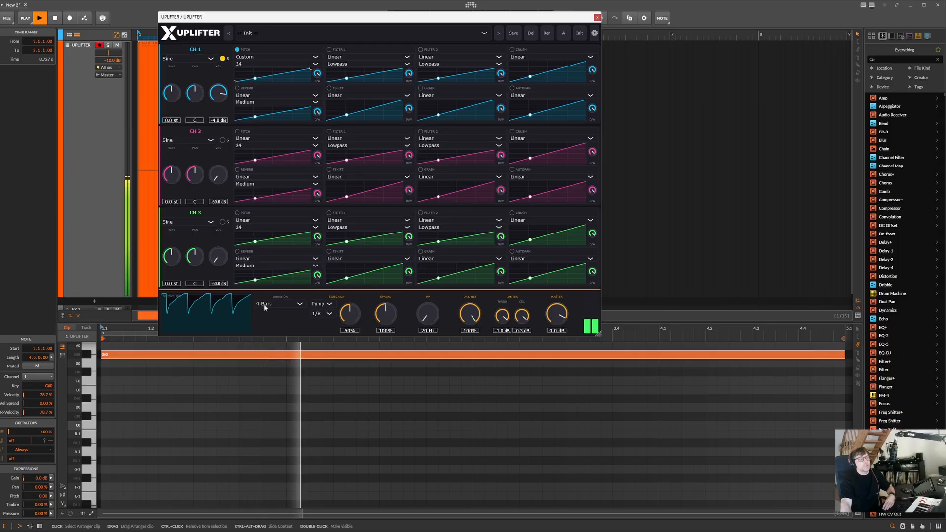
Step: Try a 1/16 rate for the sidechain pump and return it to 1/8
{"action": "left_click", "coordinate": [329, 315]}
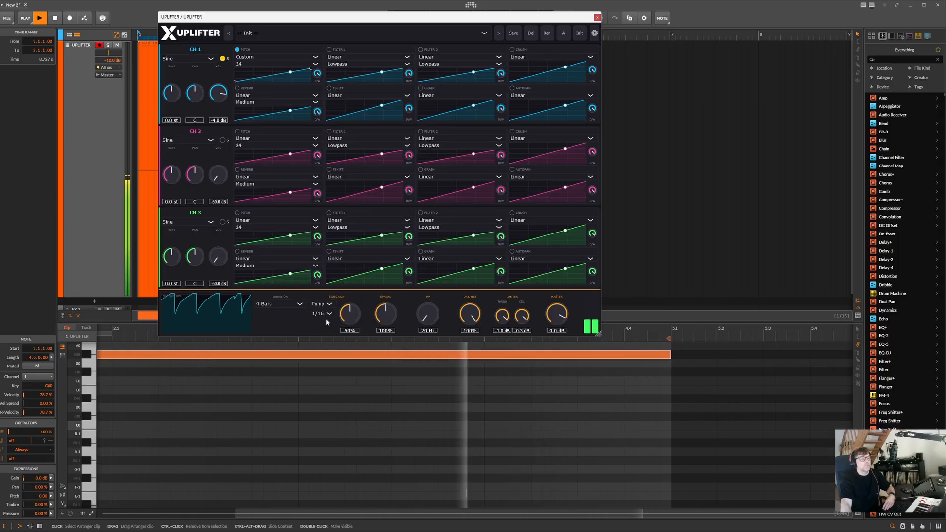
{"action": "left_click", "coordinate": [327, 321]}
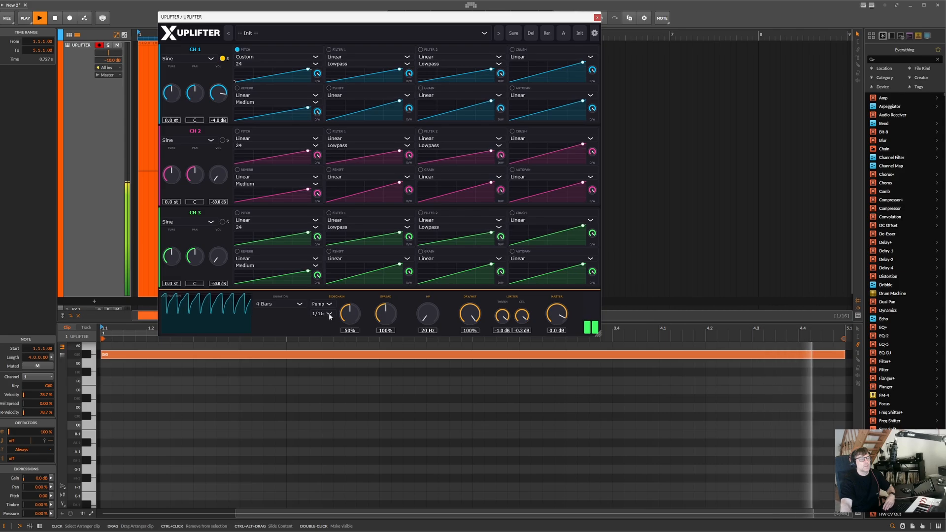
{"action": "left_click", "coordinate": [330, 314]}
{"action": "left_click", "coordinate": [322, 314]}
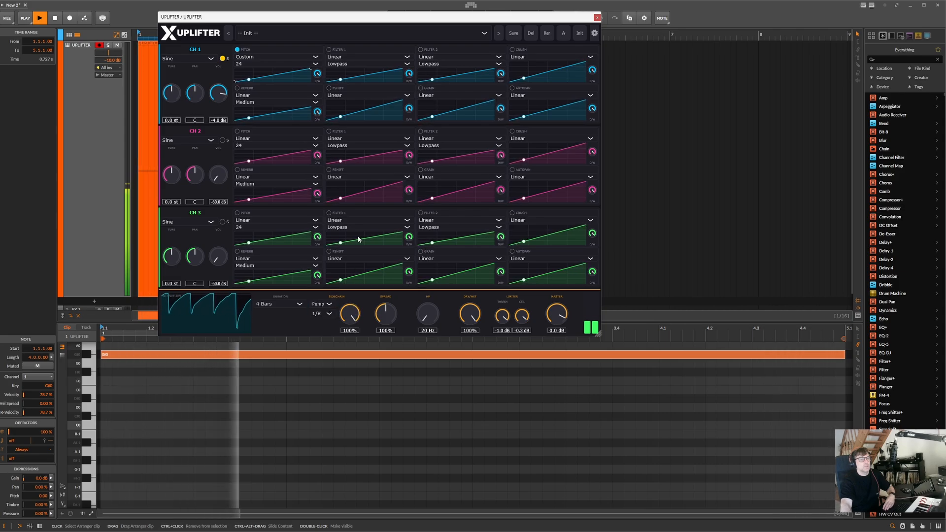
Step: Set the sidechain amount to 39%, the spread to 200% and the high-pass filter to 29 Hz
{"action": "left_click_drag", "start_coordinate": [352, 314], "coordinate": [395, 235]}
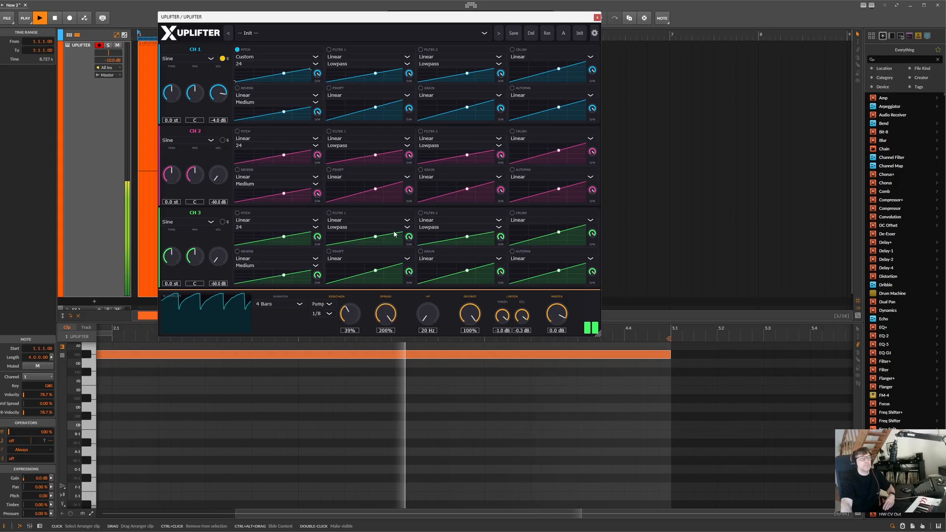
{"action": "left_click_drag", "start_coordinate": [425, 318], "coordinate": [429, 298]}
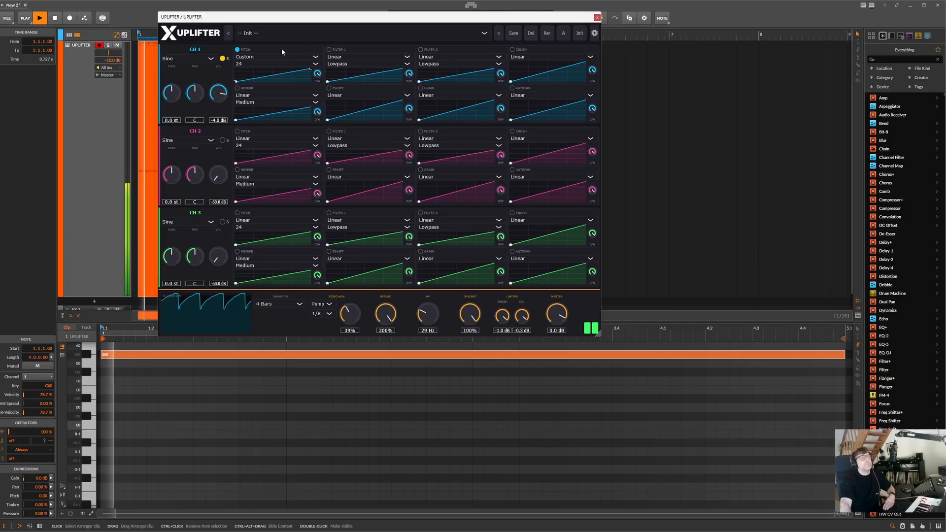
Step: Audition the Logarithmic curve on channel 1's pitch modulation and switch it to Exponential
{"action": "left_click", "coordinate": [252, 63]}
{"action": "left_click", "coordinate": [253, 64]}
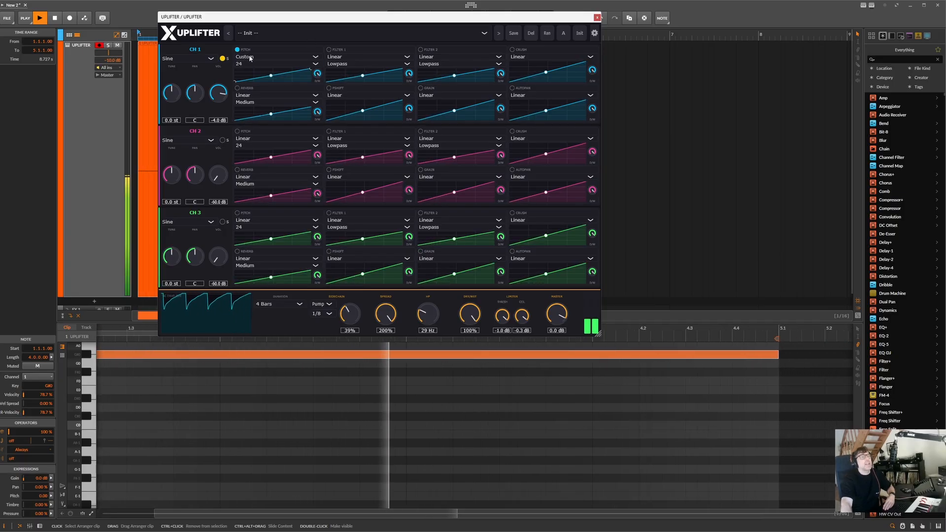
{"action": "left_click", "coordinate": [251, 58]}
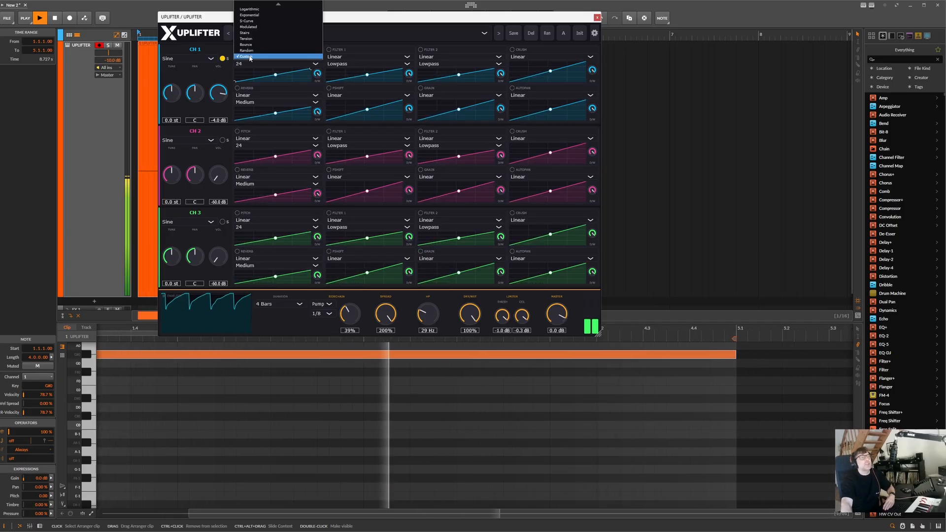
{"action": "left_click", "coordinate": [264, 10]}
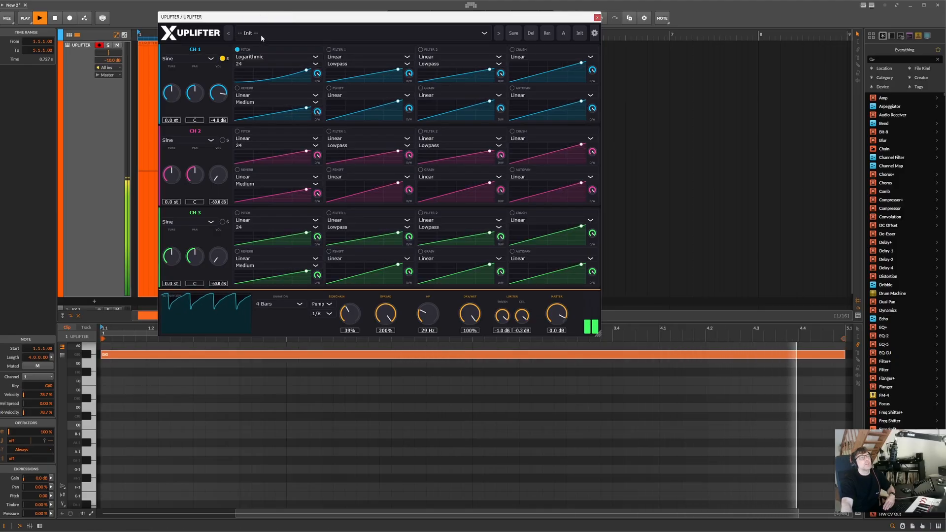
{"action": "left_click", "coordinate": [275, 61]}
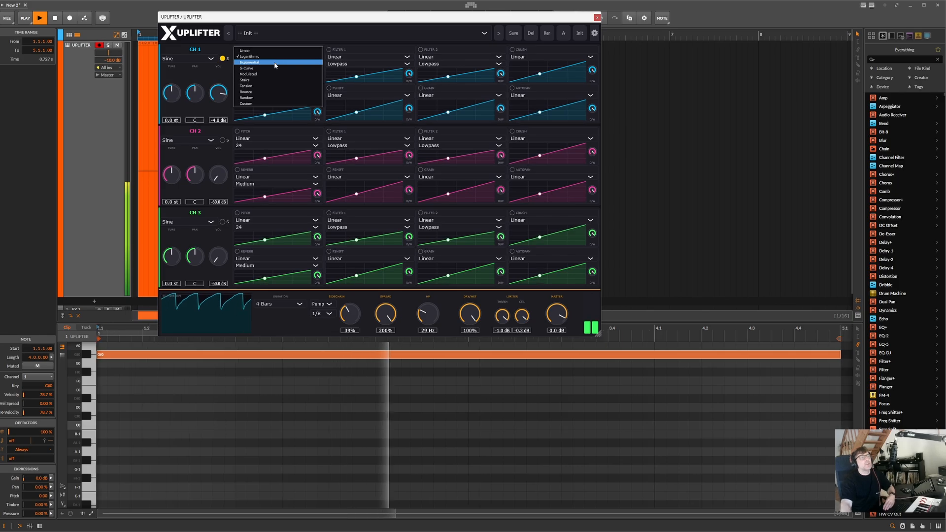
{"action": "left_click", "coordinate": [275, 63]}
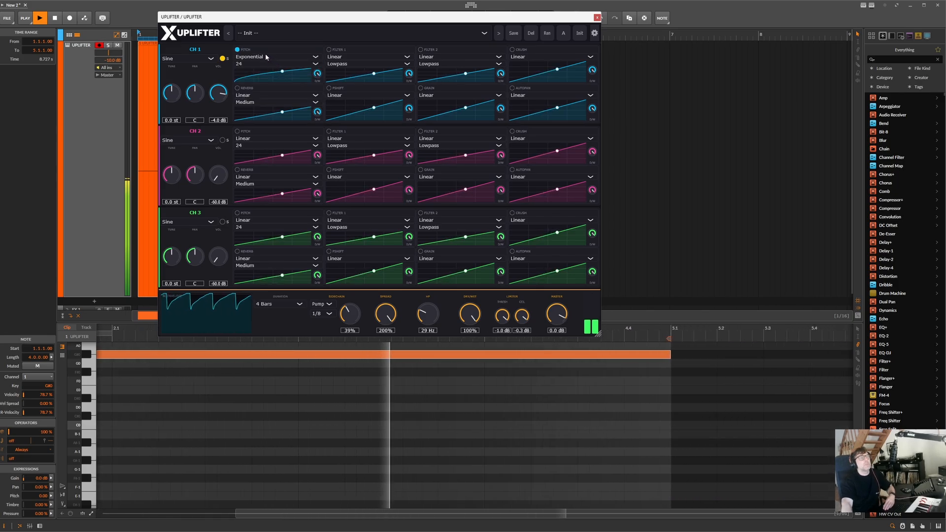
Step: Audition the S-Curve shape on channel 1's pitch modulation and switch it to Bounce
{"action": "left_click", "coordinate": [265, 54]}
{"action": "left_click", "coordinate": [253, 61]}
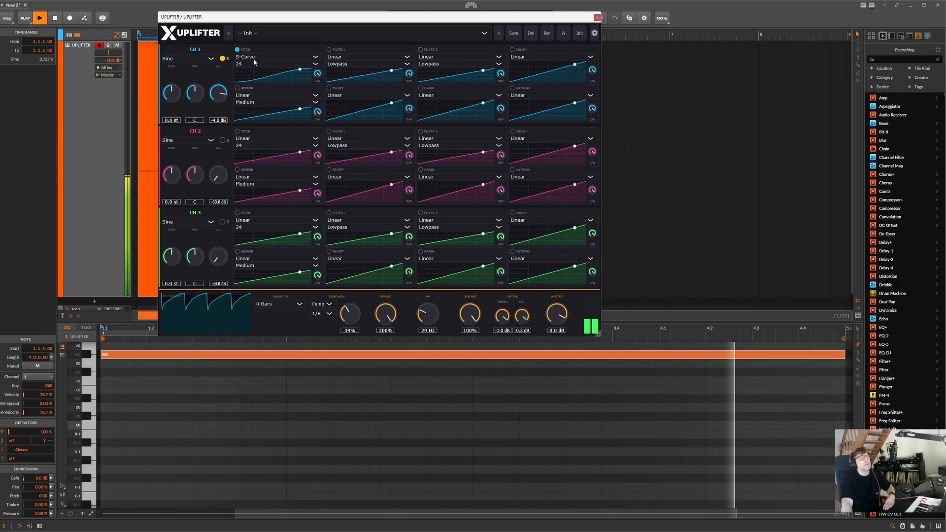
{"action": "left_click", "coordinate": [253, 60]}
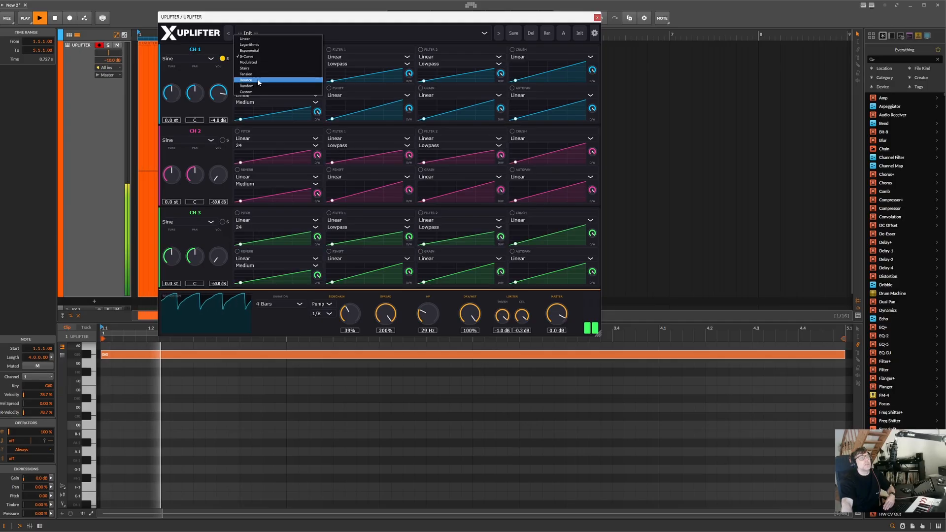
{"action": "left_click", "coordinate": [259, 80]}
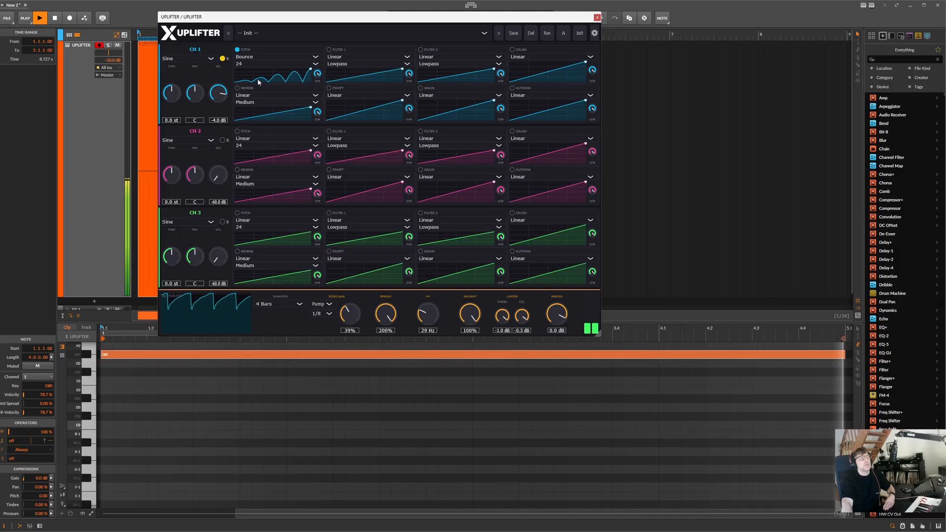
Step: Switch channel 1's pitch to a Custom curve and plot a rise to about 0.9, a dip to about 0.7 and a final climb
{"action": "left_click", "coordinate": [257, 57]}
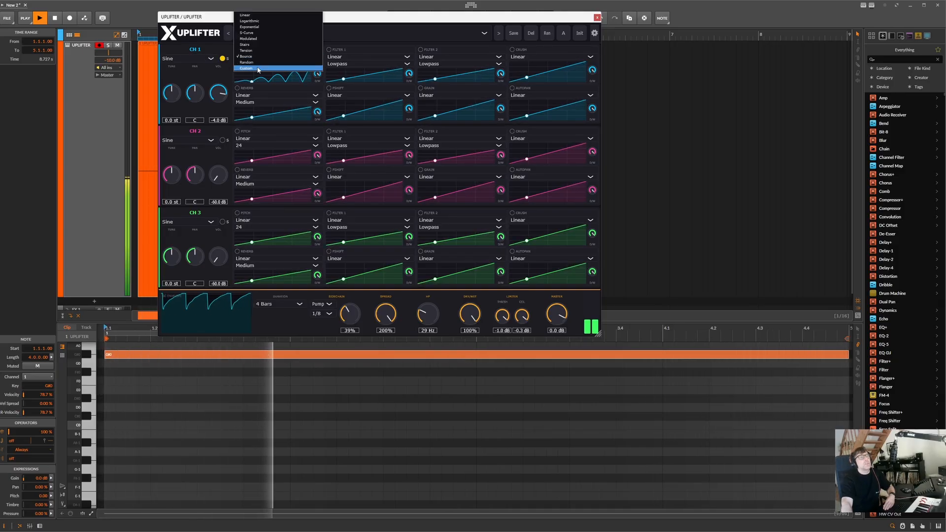
{"action": "left_click", "coordinate": [258, 69]}
{"action": "left_click_drag", "start_coordinate": [316, 205], "coordinate": [454, 75]}
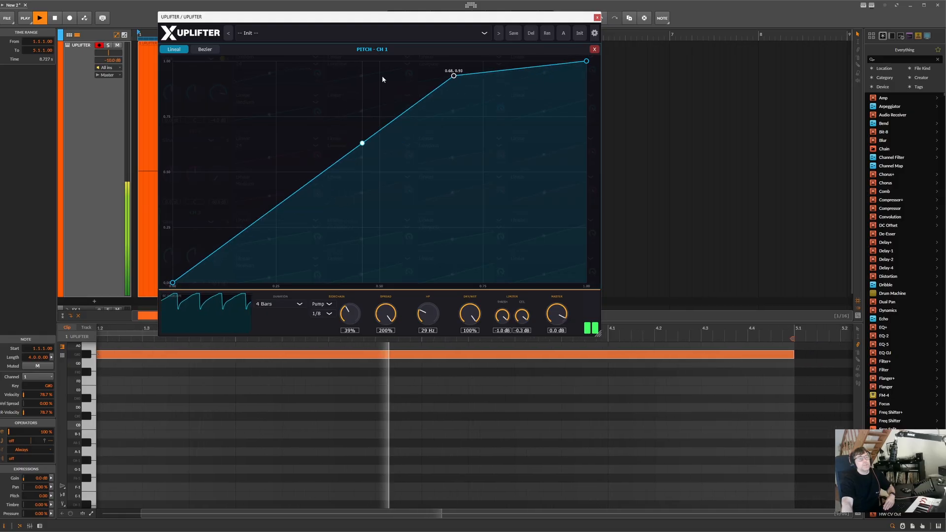
{"action": "left_click_drag", "start_coordinate": [382, 77], "coordinate": [365, 82]}
{"action": "left_click_drag", "start_coordinate": [427, 76], "coordinate": [552, 76]}
{"action": "left_click", "coordinate": [539, 115]}
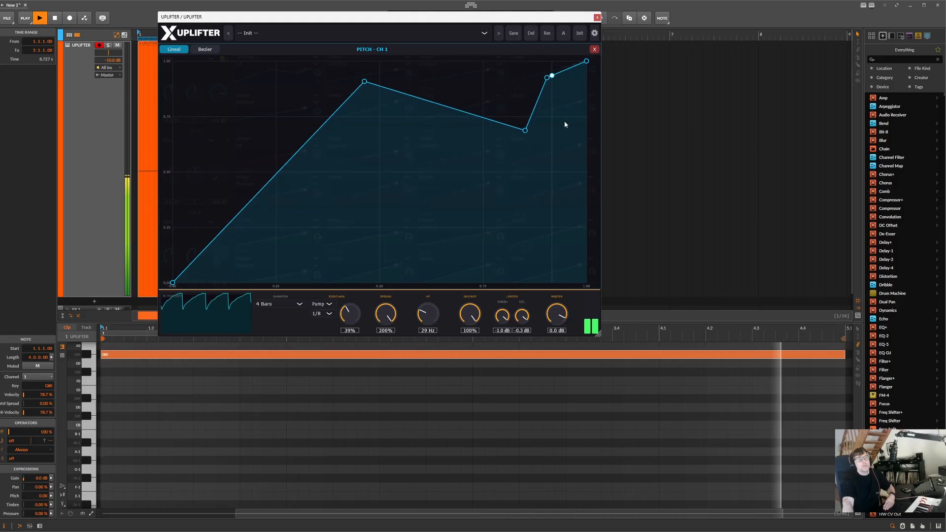
Step: Change the custom pitch curve to Bezier mode and pull a point near its end down to about 0.17
{"action": "left_click", "coordinate": [232, 220]}
{"action": "left_click", "coordinate": [211, 50]}
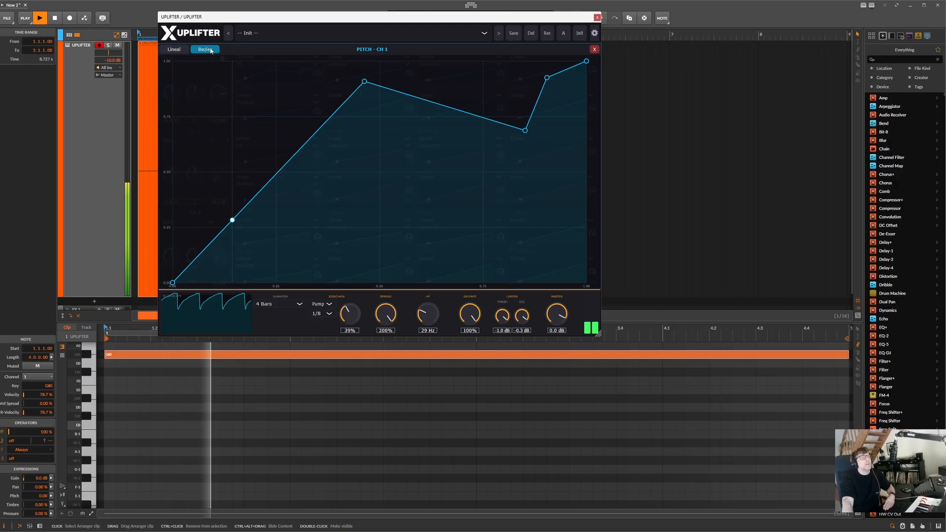
{"action": "left_click_drag", "start_coordinate": [389, 91], "coordinate": [532, 245]}
{"action": "left_click", "coordinate": [594, 49]}
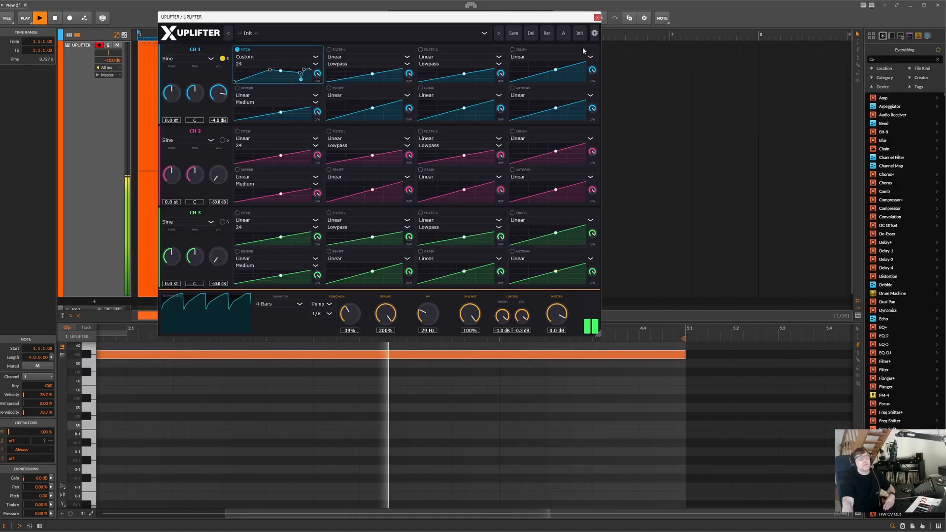
Step: Set channel 1's pitch modulation curve to Tension and enable Filter 1
{"action": "left_click", "coordinate": [267, 57]}
{"action": "left_click", "coordinate": [256, 42]}
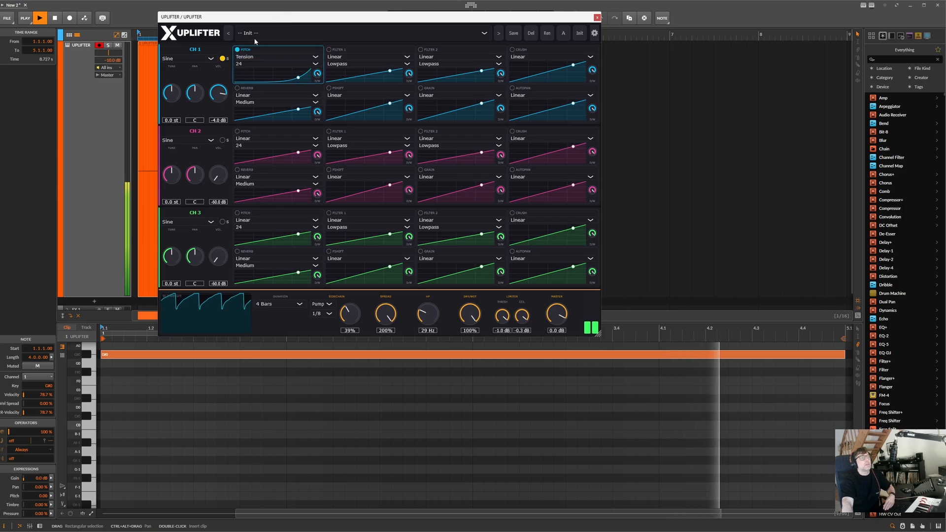
{"action": "left_click", "coordinate": [329, 49]}
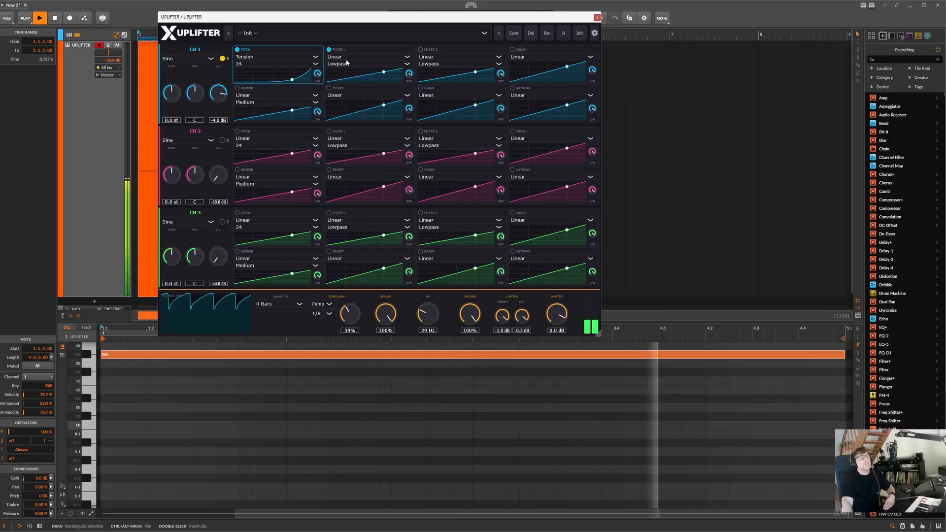
Step: Audition the Highpass and Bandpass types on channel 1's Filter 1 and try the S-Curve shape with Bandpass
{"action": "left_click", "coordinate": [347, 65]}
{"action": "left_click", "coordinate": [346, 72]}
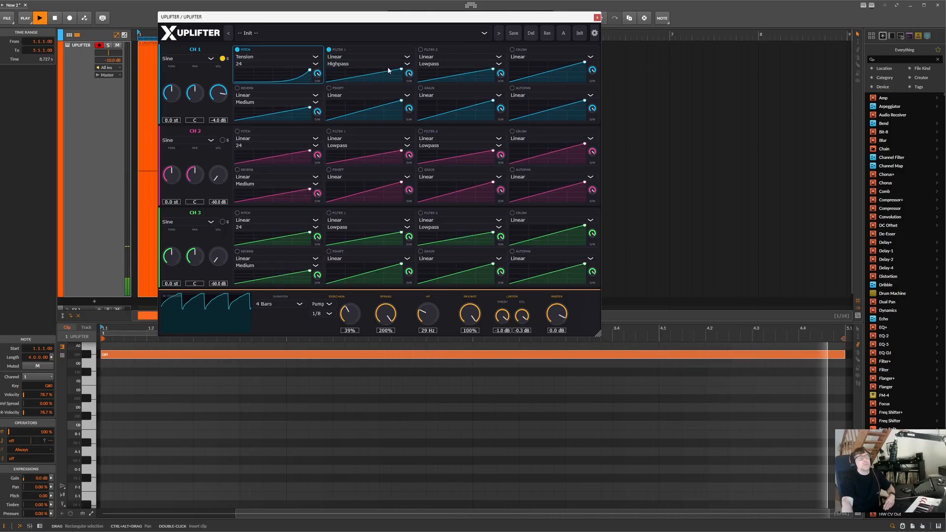
{"action": "left_click", "coordinate": [354, 64]}
{"action": "left_click", "coordinate": [351, 75]}
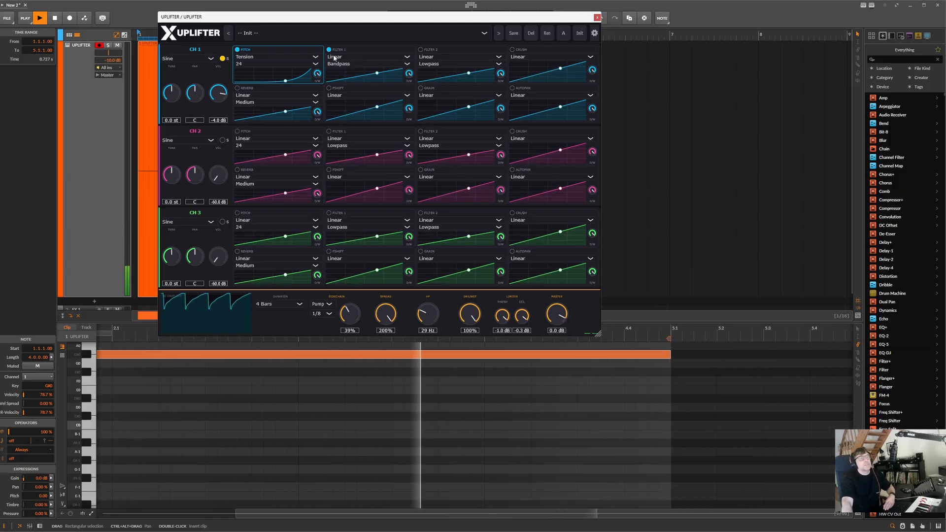
{"action": "left_click", "coordinate": [335, 58]}
{"action": "left_click", "coordinate": [354, 74]}
{"action": "left_click", "coordinate": [347, 64]}
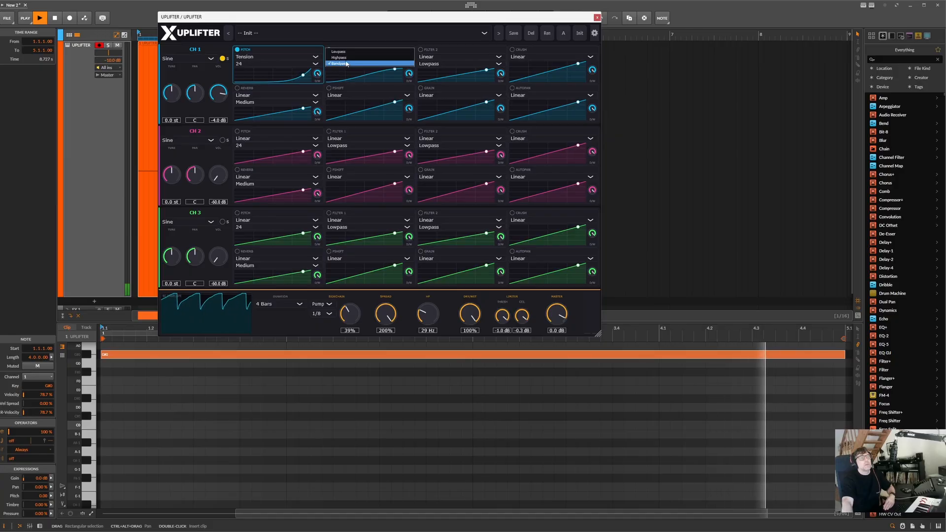
{"action": "left_click", "coordinate": [347, 63]}
Step: Give channel 1's Filter 1 the Stairs curve and the Highpass type
{"action": "left_click", "coordinate": [345, 56]}
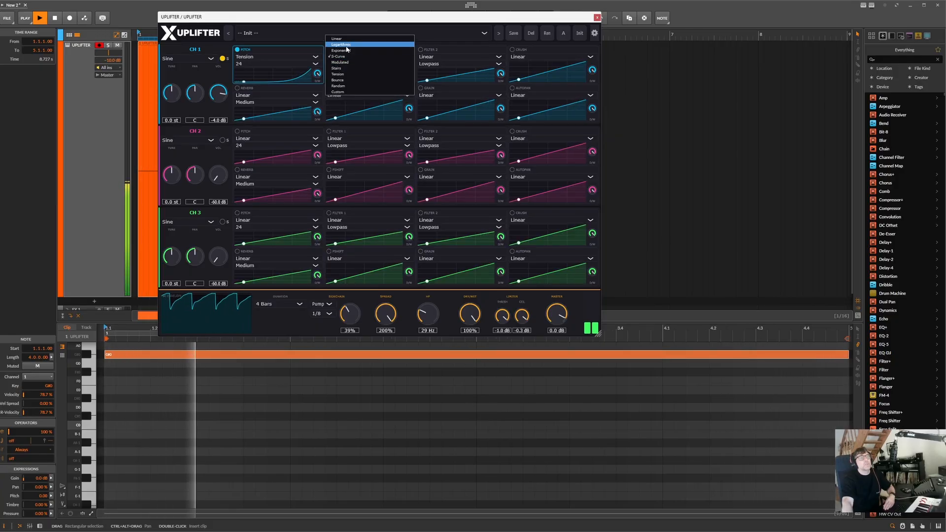
{"action": "left_click", "coordinate": [338, 68]}
{"action": "left_click", "coordinate": [347, 64]}
{"action": "left_click", "coordinate": [342, 57]}
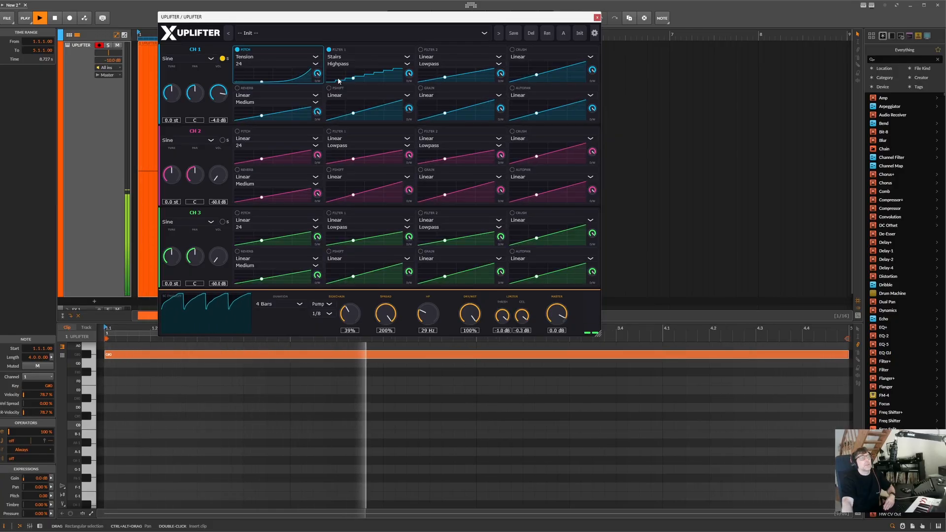
Step: Change channel 1's source to White Noise and set its Filter 1 curve to Exponential
{"action": "left_click", "coordinate": [193, 60]}
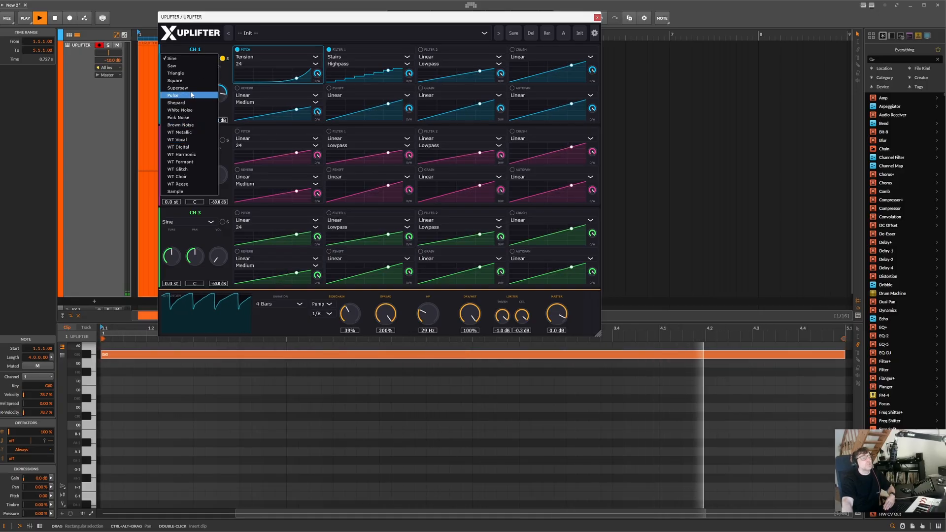
{"action": "left_click", "coordinate": [188, 110]}
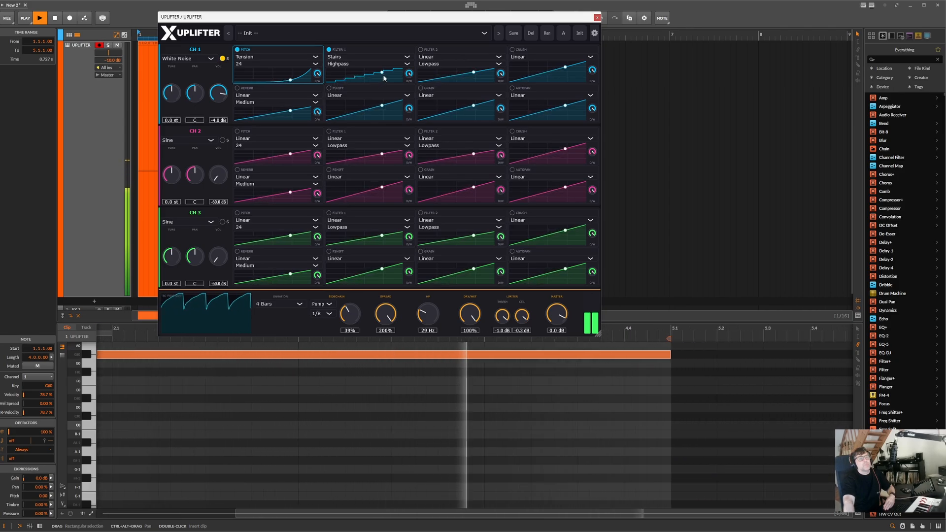
{"action": "left_click", "coordinate": [348, 58]}
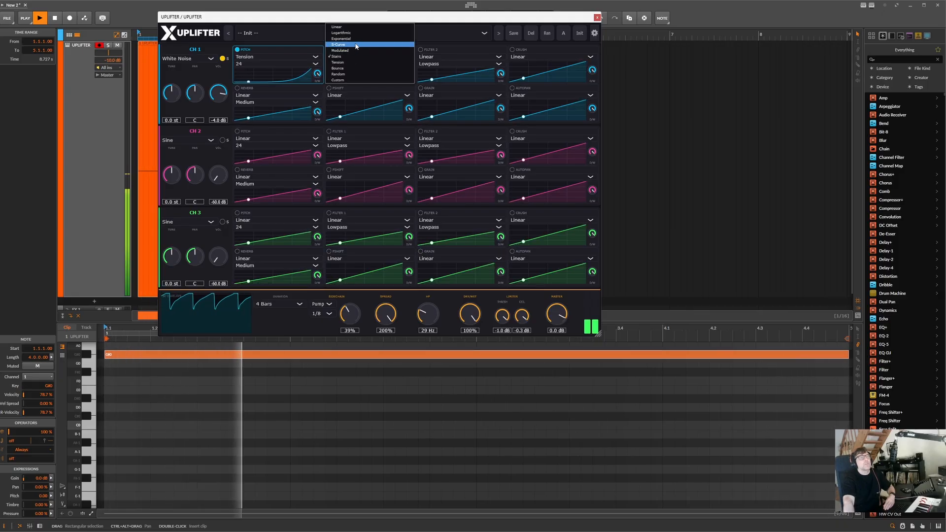
{"action": "left_click", "coordinate": [357, 38]}
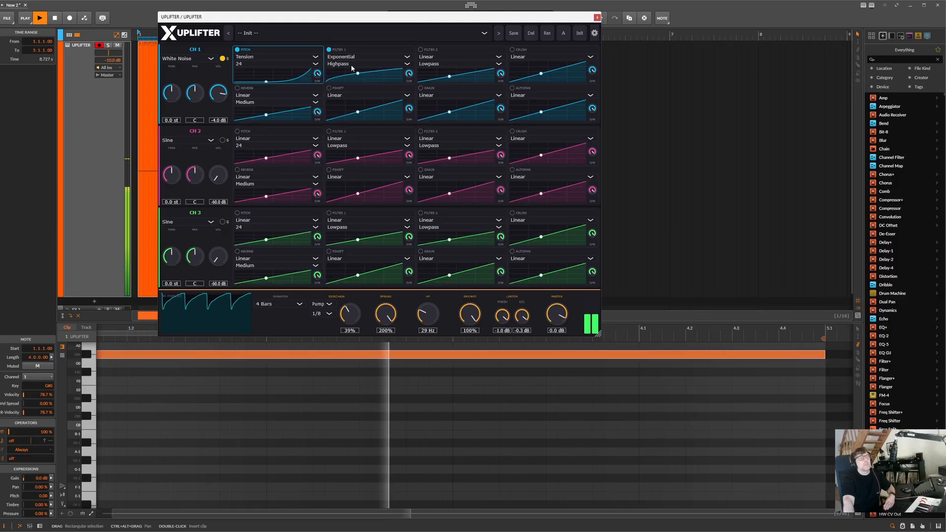
{"action": "left_click", "coordinate": [354, 57]}
{"action": "left_click", "coordinate": [353, 56]}
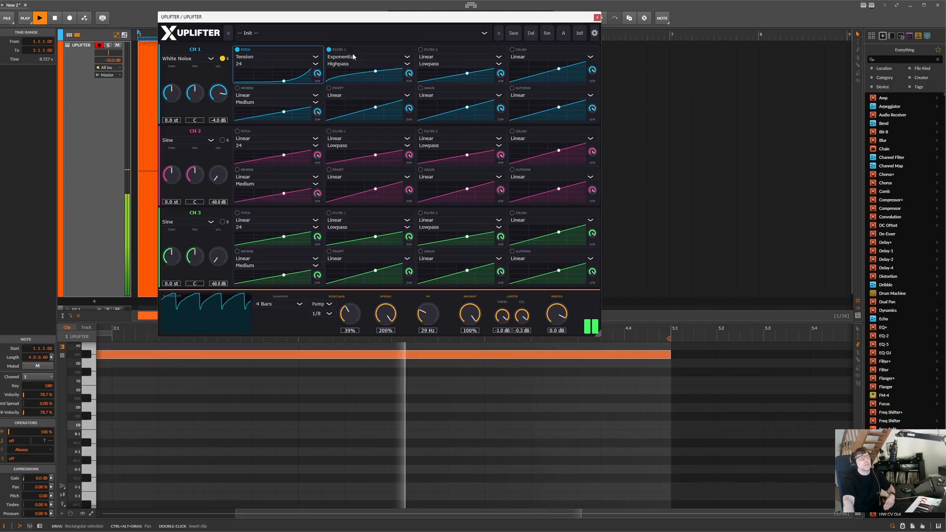
Step: Look through the factory preset categories without loading a preset and return to the channel overview
{"action": "left_click", "coordinate": [375, 36]}
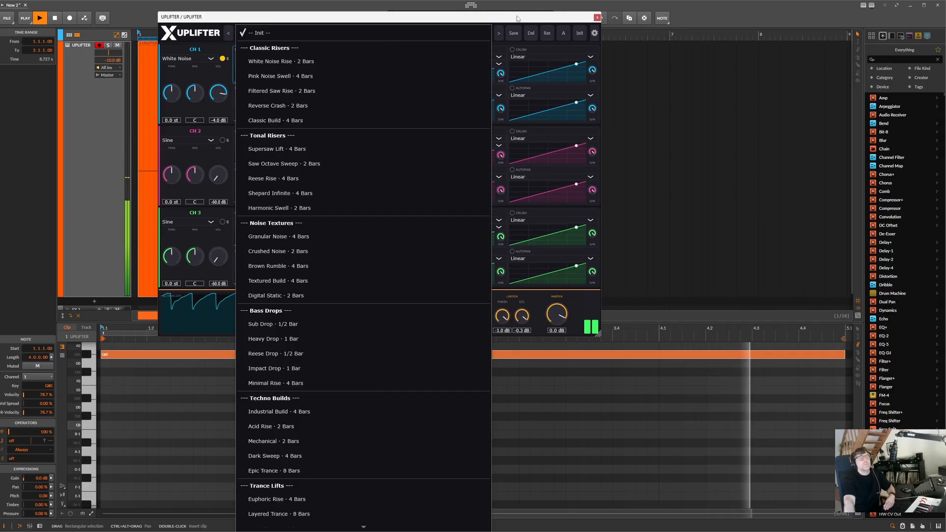
{"action": "left_click", "coordinate": [523, 147]}
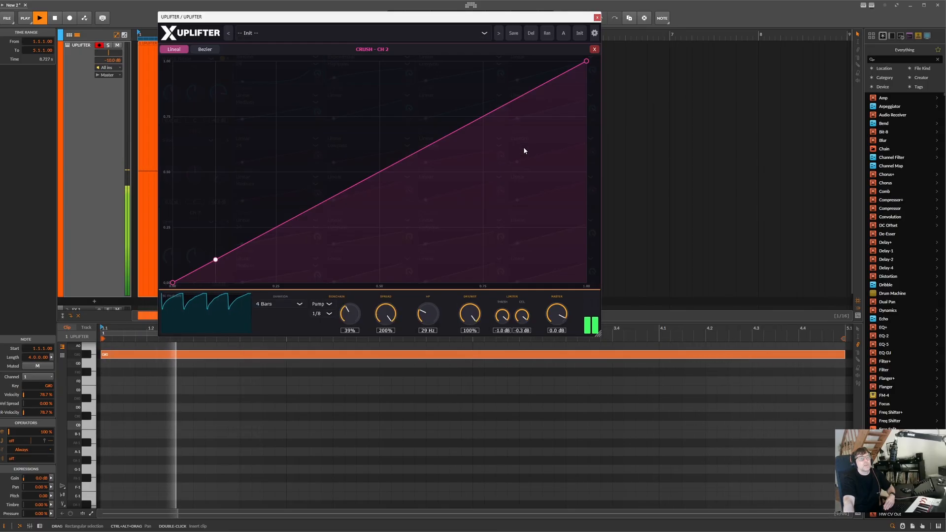
{"action": "left_click", "coordinate": [594, 49]}
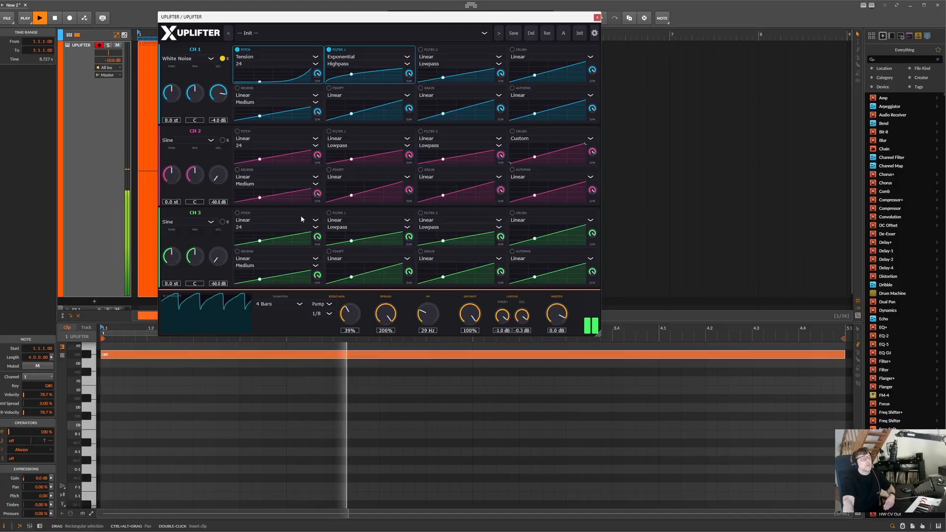
Step: Set the sidechain amount to 70%, and enable channel 1's Filter 2 with a custom curve that jumps to about 0.55 at the start
{"action": "left_click_drag", "start_coordinate": [348, 318], "coordinate": [356, 296]}
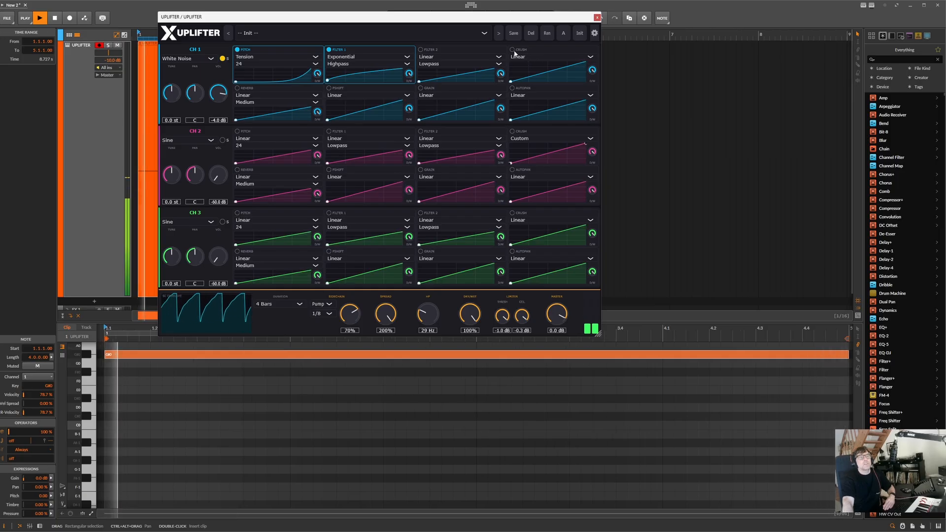
{"action": "left_click", "coordinate": [421, 50]}
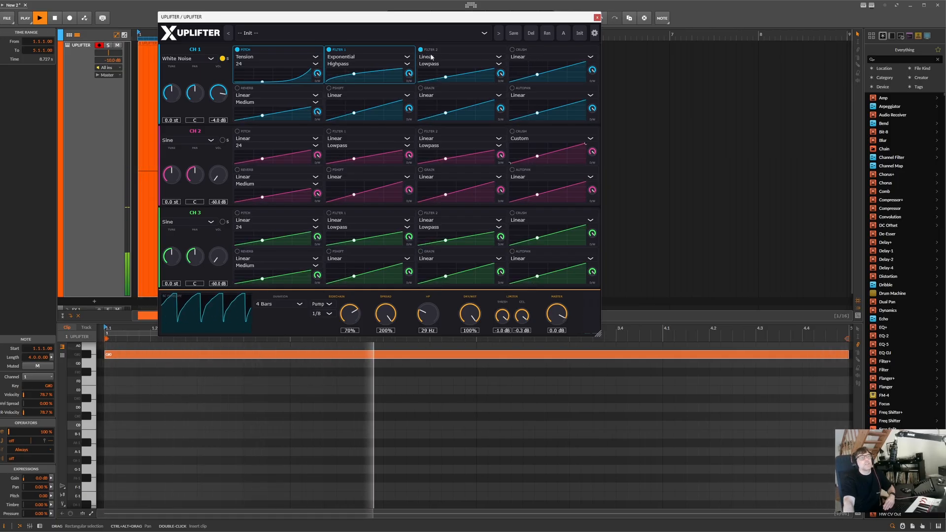
{"action": "left_click", "coordinate": [446, 74]}
{"action": "mouse_move", "coordinate": [229, 254]}
{"action": "left_mouse_down"}
{"action": "mouse_move", "coordinate": [173, 212]}
{"action": "mouse_move", "coordinate": [167, 155]}
{"action": "mouse_move", "coordinate": [152, 165]}
{"action": "left_mouse_up"}
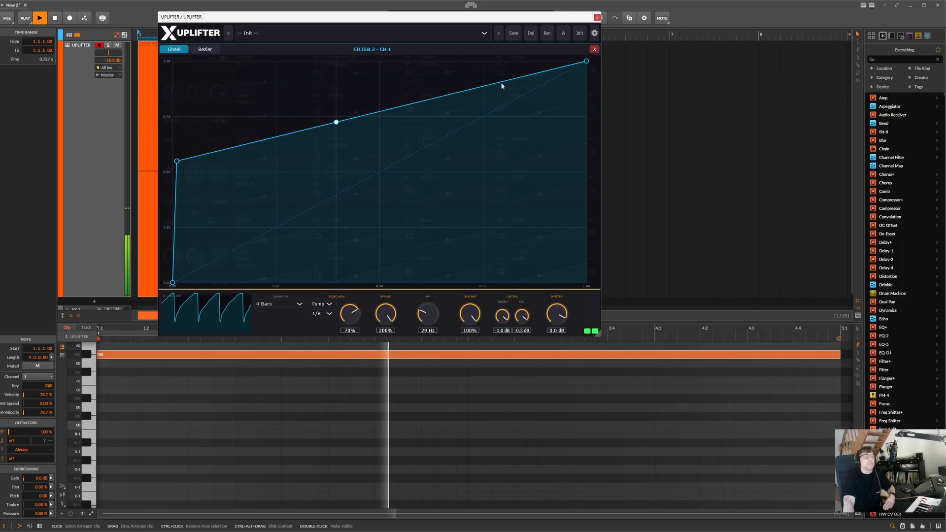
{"action": "left_click", "coordinate": [595, 48]}
Step: Enable the Crush effect on channel 1 with its Linear curve
{"action": "left_click", "coordinate": [513, 49]}
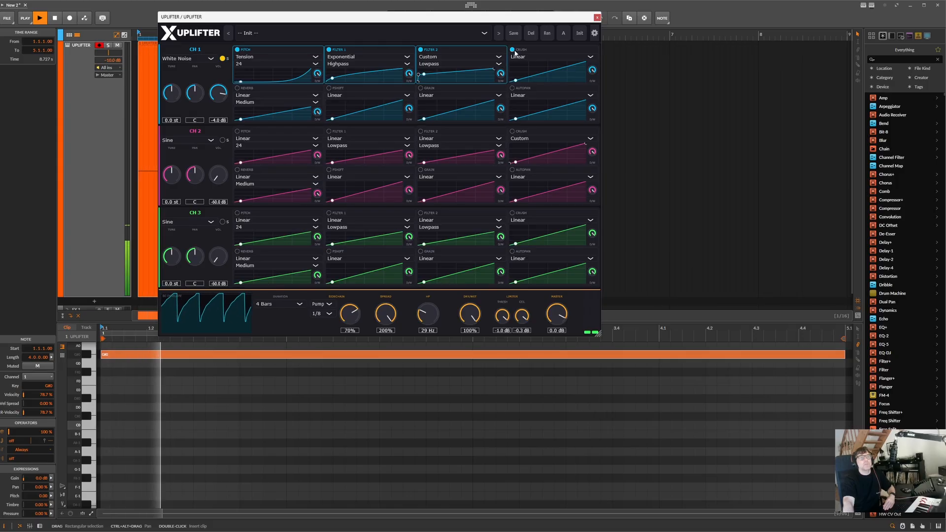
{"action": "left_click", "coordinate": [531, 58]}
{"action": "left_click", "coordinate": [530, 55]}
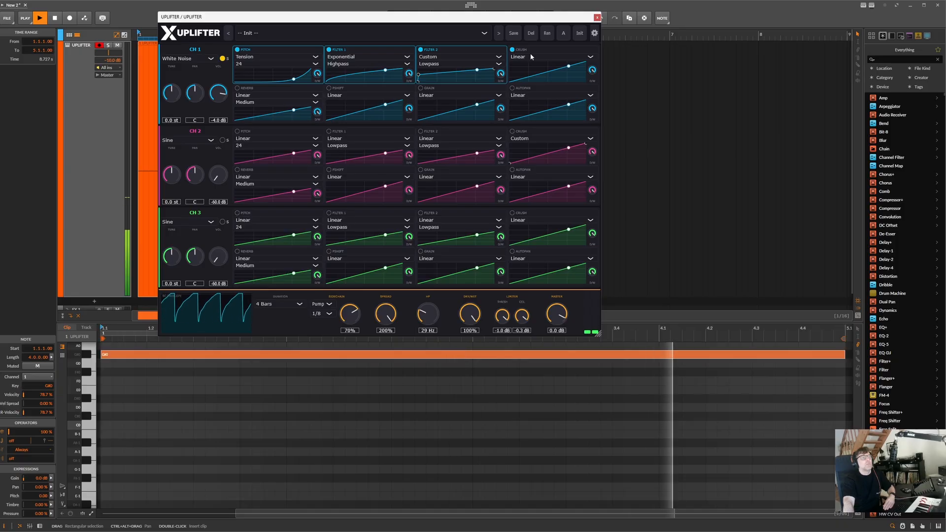
Step: Enable channel 1's Reverb with a custom curve, placing a point at about 0.88 shortly before the end
{"action": "left_click", "coordinate": [241, 119]}
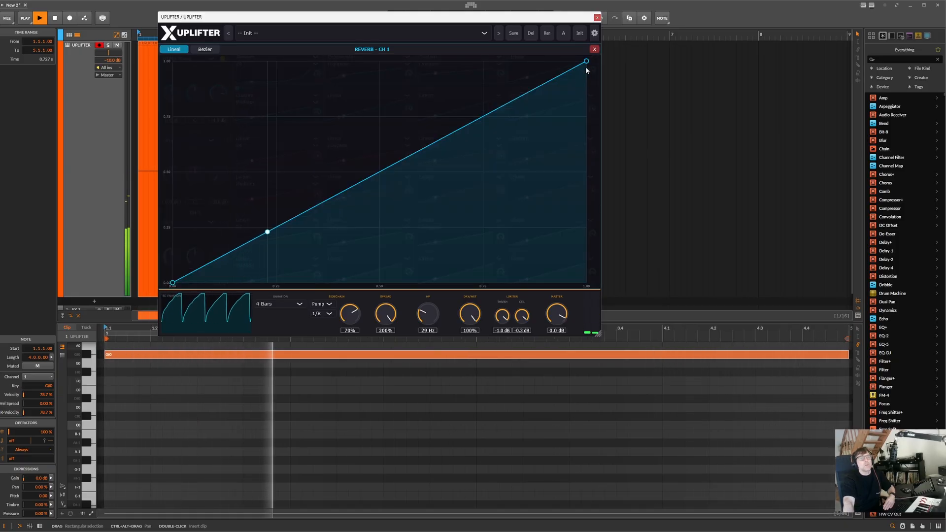
{"action": "left_click_drag", "start_coordinate": [558, 81], "coordinate": [561, 87]}
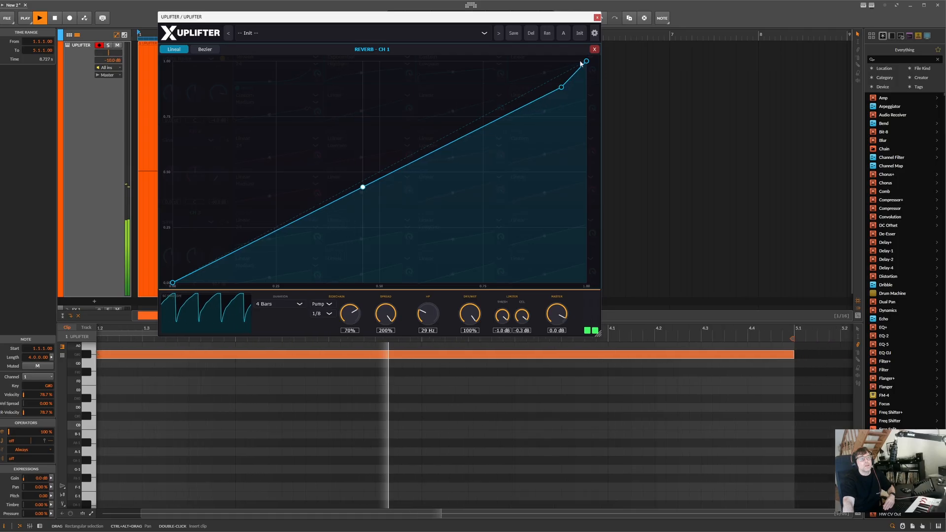
{"action": "left_click", "coordinate": [595, 49]}
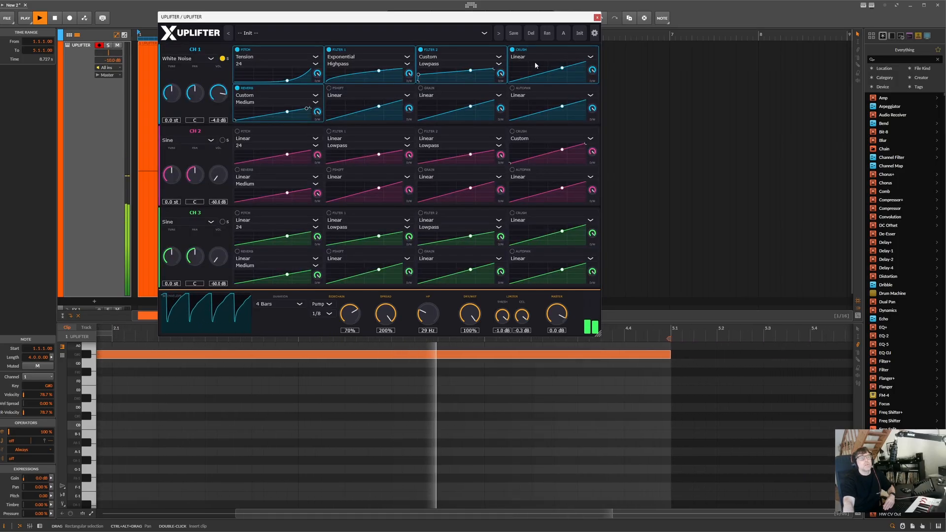
Step: Flatten channel 1's Crush curve by pulling a point near its end down to about 0.43
{"action": "left_click", "coordinate": [536, 64]}
{"action": "left_click_drag", "start_coordinate": [579, 68], "coordinate": [585, 187]}
{"action": "left_click", "coordinate": [594, 50]}
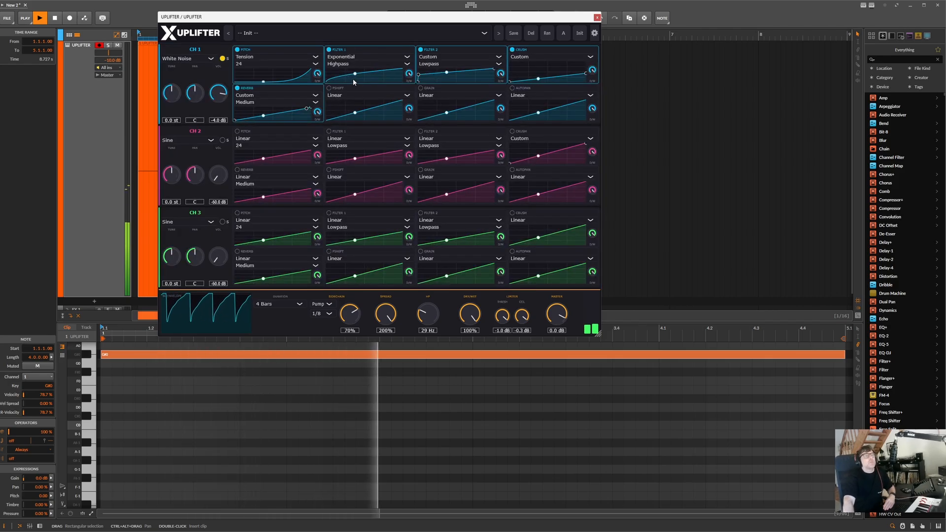
Step: Enable pitch shift and Autopan on channel 1, and bend the Autopan curve down to about 0.45 before its final rise
{"action": "left_click", "coordinate": [328, 88]}
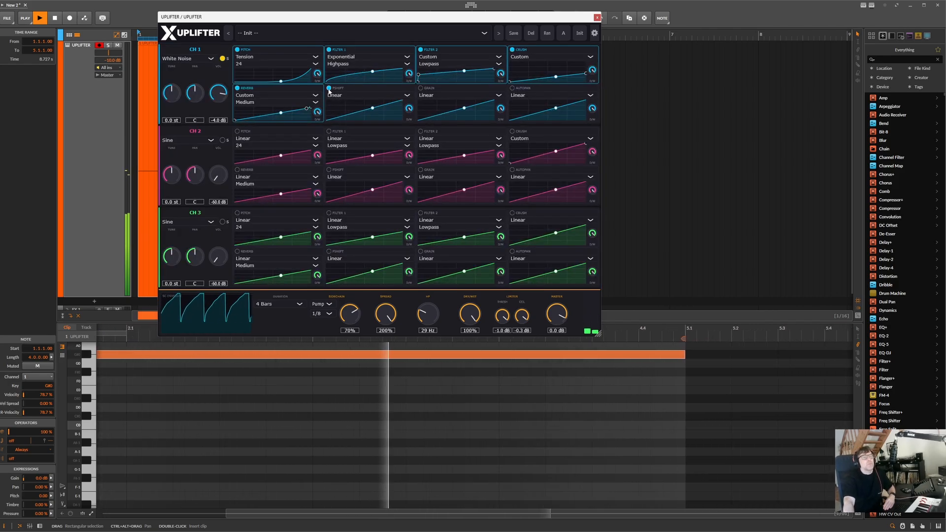
{"action": "left_click", "coordinate": [513, 89]}
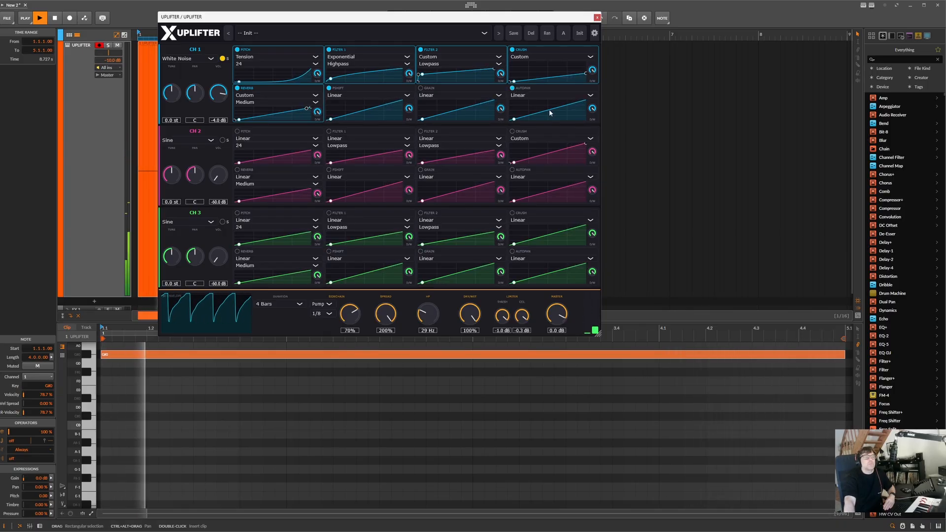
{"action": "left_click", "coordinate": [551, 113]}
{"action": "mouse_move", "coordinate": [492, 121]}
{"action": "left_mouse_down"}
{"action": "mouse_move", "coordinate": [473, 140]}
{"action": "mouse_move", "coordinate": [547, 193]}
{"action": "mouse_move", "coordinate": [514, 182]}
{"action": "left_mouse_up"}
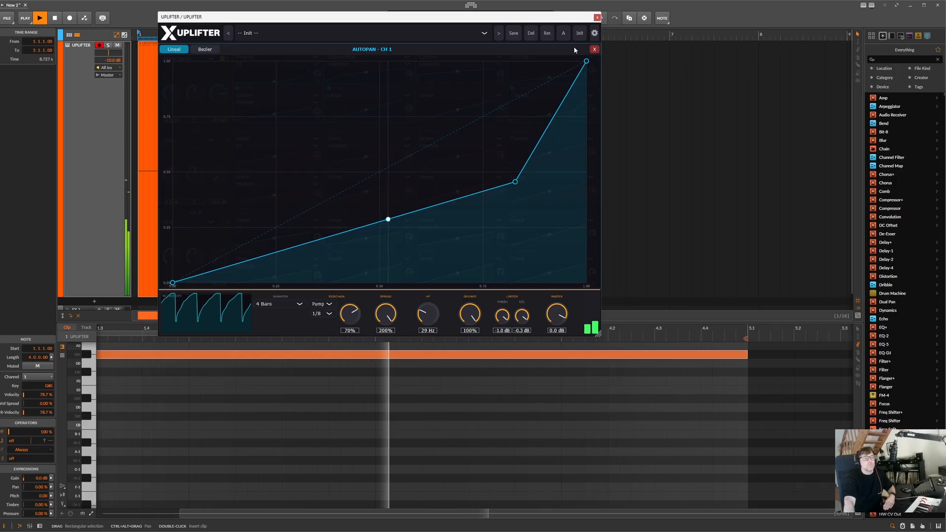
Step: Close the Autopan curve editor, review channel 1's Crush curve, and return to the channel overview with playback stopped
{"action": "left_click", "coordinate": [594, 49]}
{"action": "left_click", "coordinate": [571, 75]}
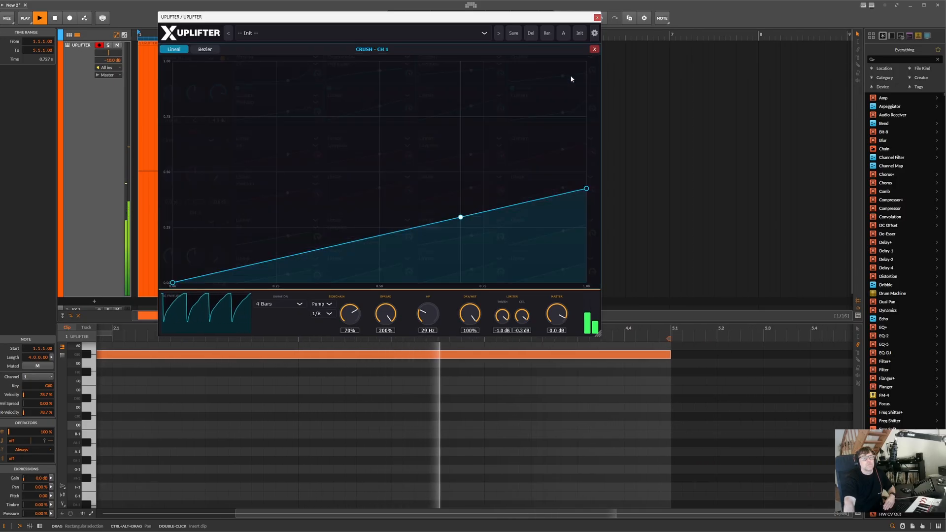
{"action": "left_click", "coordinate": [595, 49]}
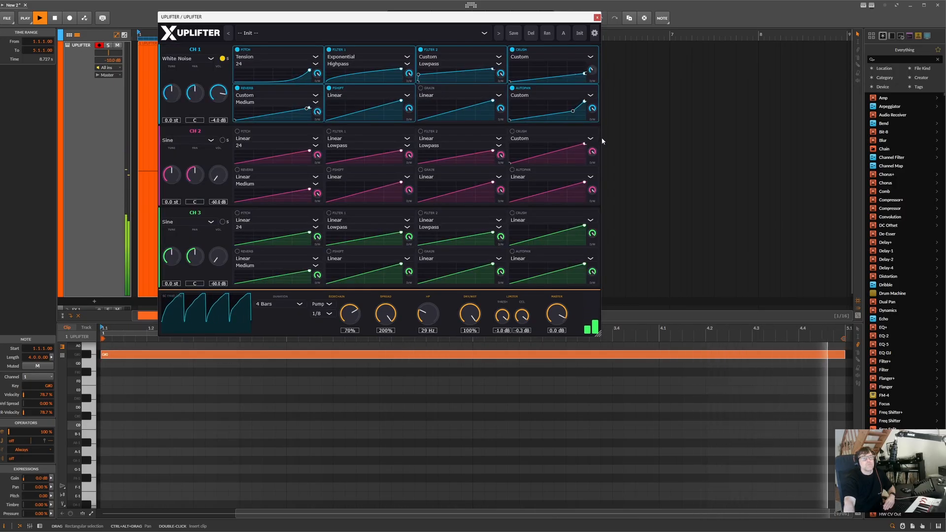
{"action": "key", "text": "space"}
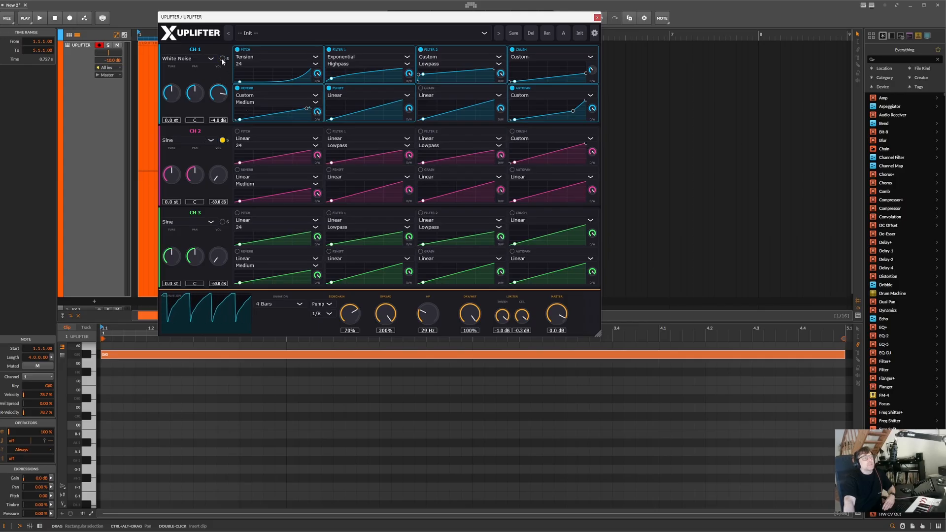
Step: Set channel 2's source to WT Metallic with pitch modulation enabled, and raise its volume to 6.0 dB during playback
{"action": "left_click", "coordinate": [183, 142]}
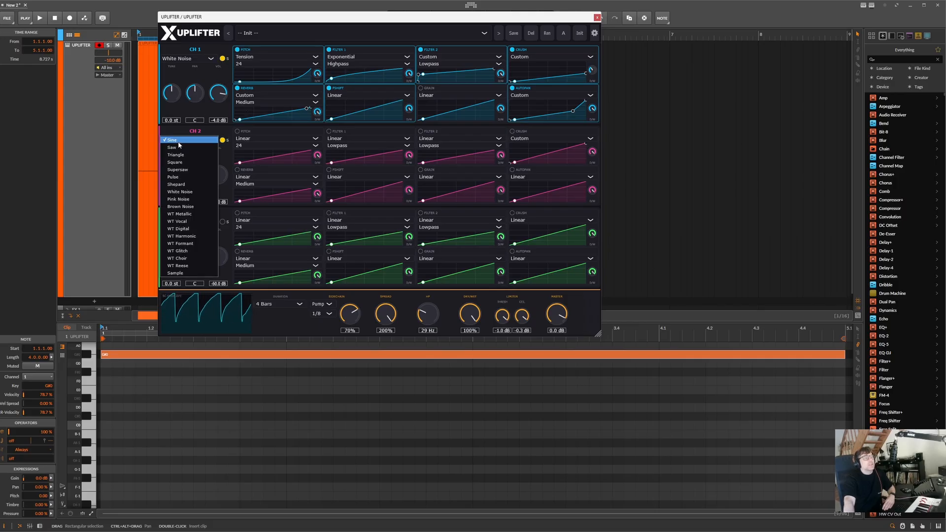
{"action": "left_click", "coordinate": [190, 215]}
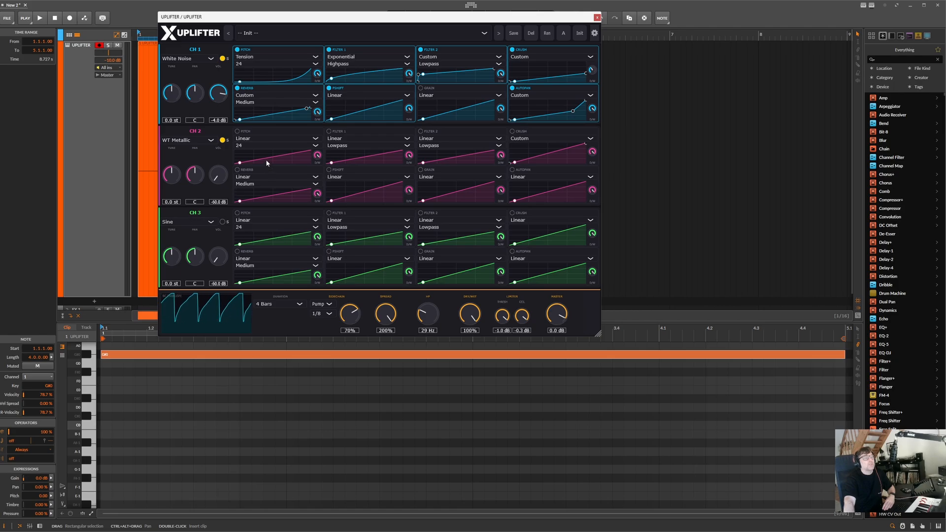
{"action": "key", "text": "space"}
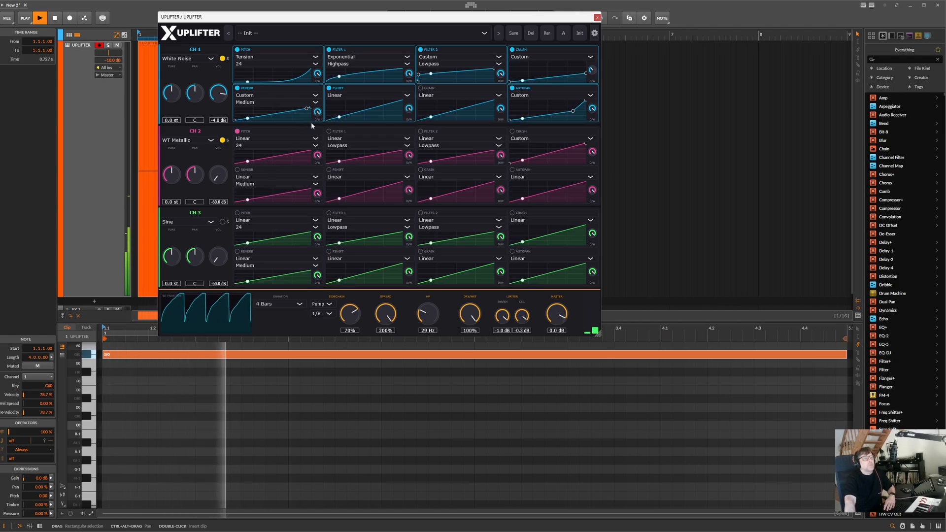
{"action": "left_click_drag", "start_coordinate": [218, 176], "coordinate": [231, 120]}
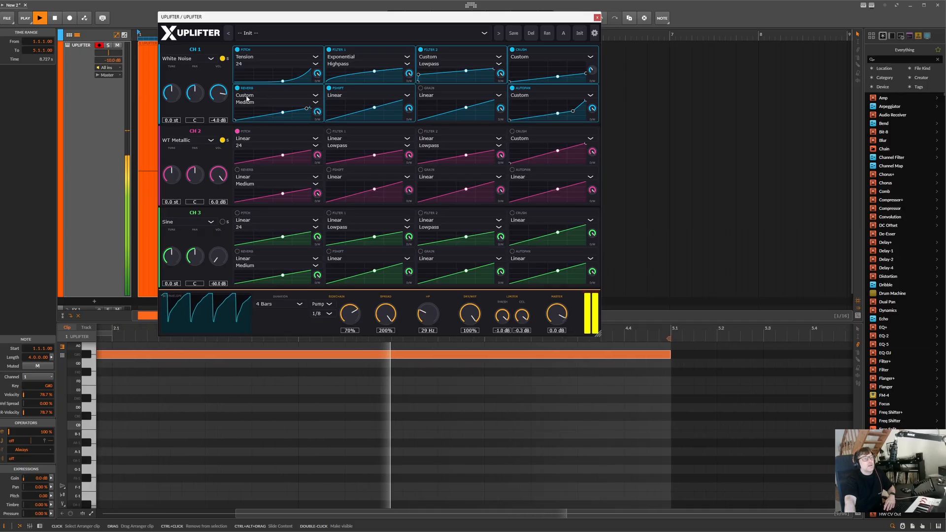
Step: Enable Crush and Filter 1 on channel 2, lower its volume to -5.1 dB, and stop playback
{"action": "left_click", "coordinate": [513, 131]}
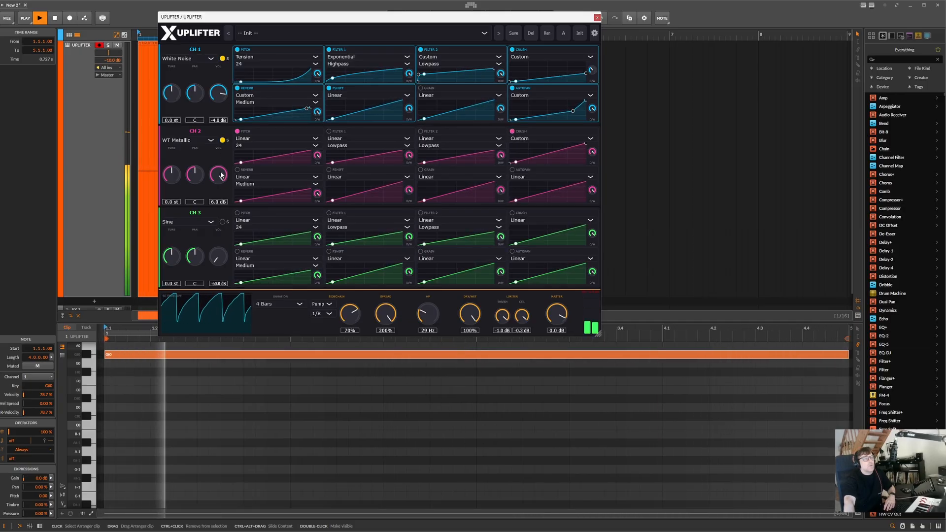
{"action": "left_click_drag", "start_coordinate": [227, 203], "coordinate": [229, 196]}
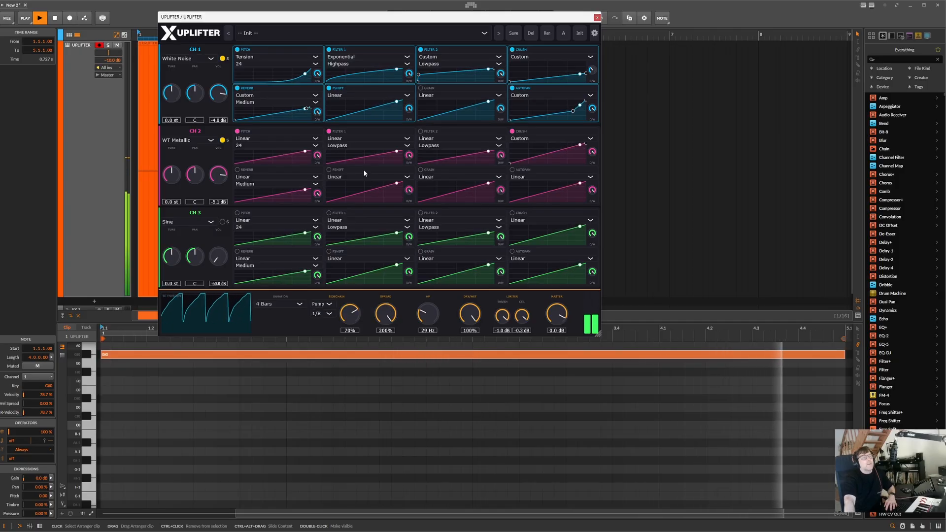
{"action": "key", "text": "space"}
Step: Reposition the plugin window and audition the Tonal Risers preset Supersaw Lift - 4 Bars
{"action": "left_click_drag", "start_coordinate": [386, 18], "coordinate": [421, 38]}
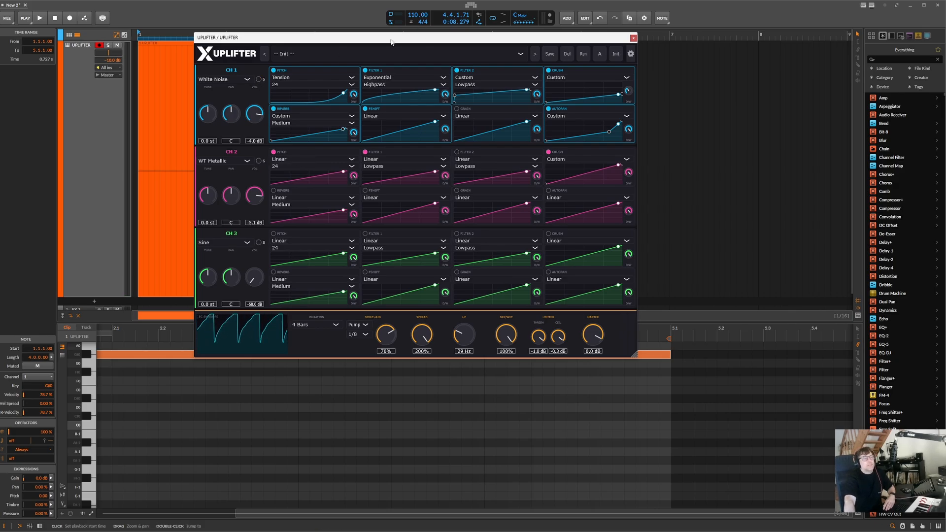
{"action": "mouse_move", "coordinate": [391, 42]}
{"action": "left_mouse_down"}
{"action": "mouse_move", "coordinate": [315, 204]}
{"action": "mouse_move", "coordinate": [370, 192]}
{"action": "mouse_move", "coordinate": [515, 1]}
{"action": "mouse_move", "coordinate": [394, 38]}
{"action": "left_mouse_up"}
{"action": "left_click", "coordinate": [356, 45]}
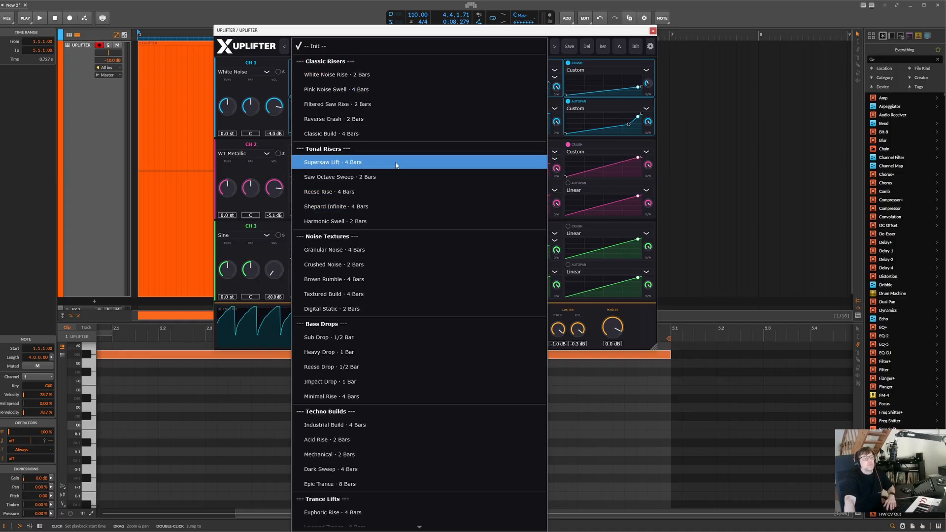
{"action": "left_click", "coordinate": [369, 163]}
{"action": "key", "text": "space"}
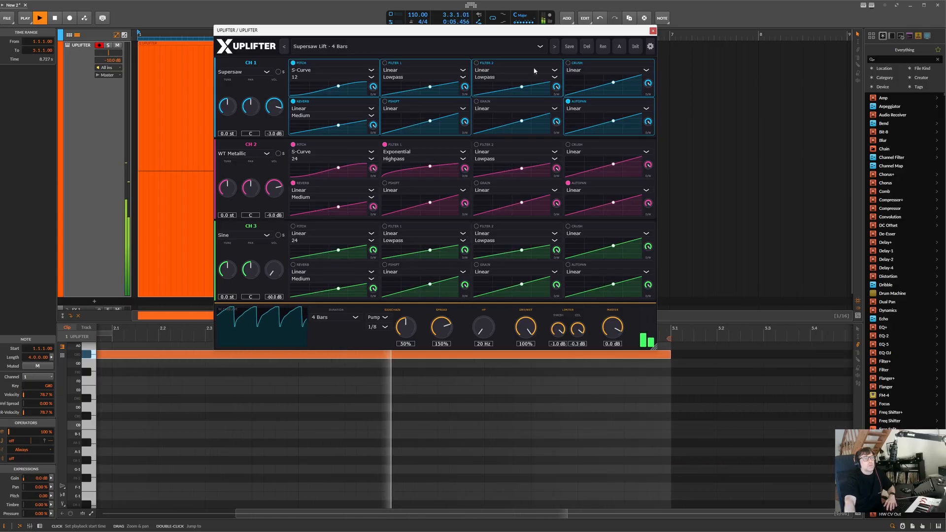
Step: Audition the presets Reese Rise - 4 Bars and Granular Noise - 4 Bars, and stop playback
{"action": "left_click", "coordinate": [365, 48]}
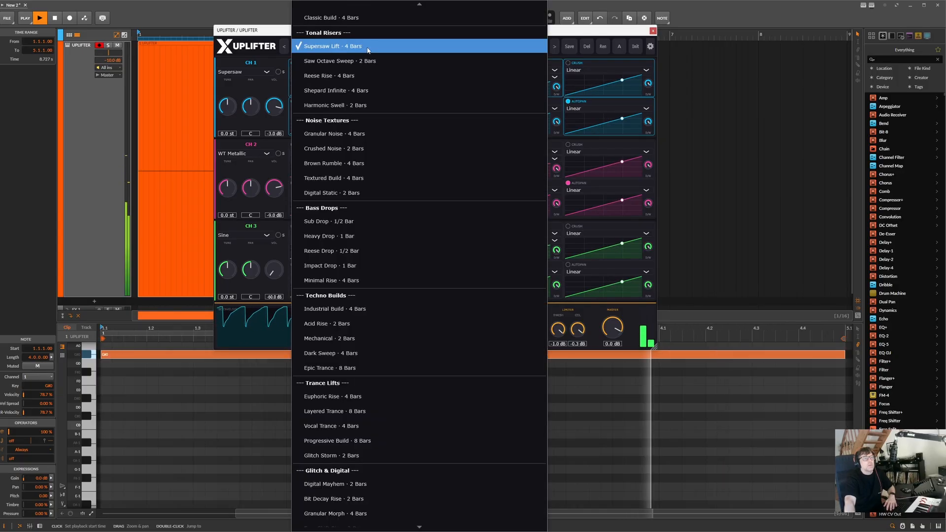
{"action": "left_click", "coordinate": [368, 76]}
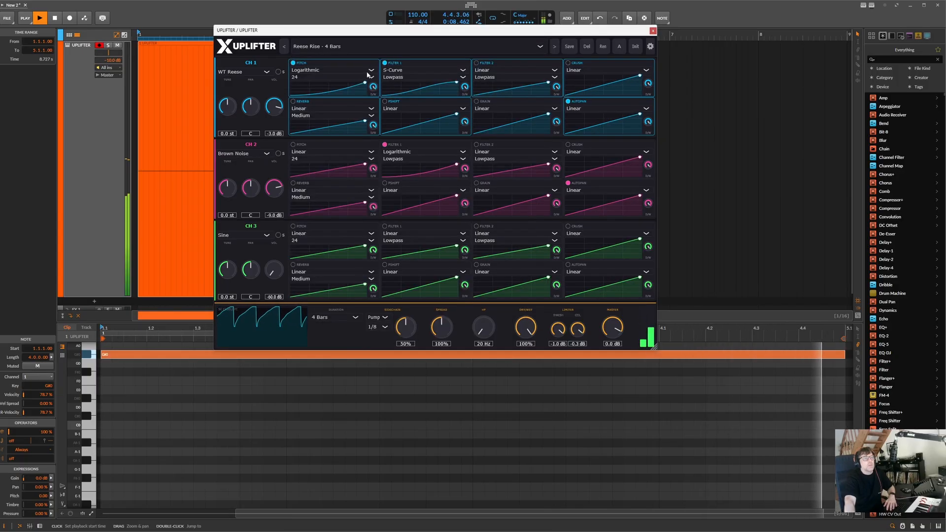
{"action": "left_click", "coordinate": [318, 47]}
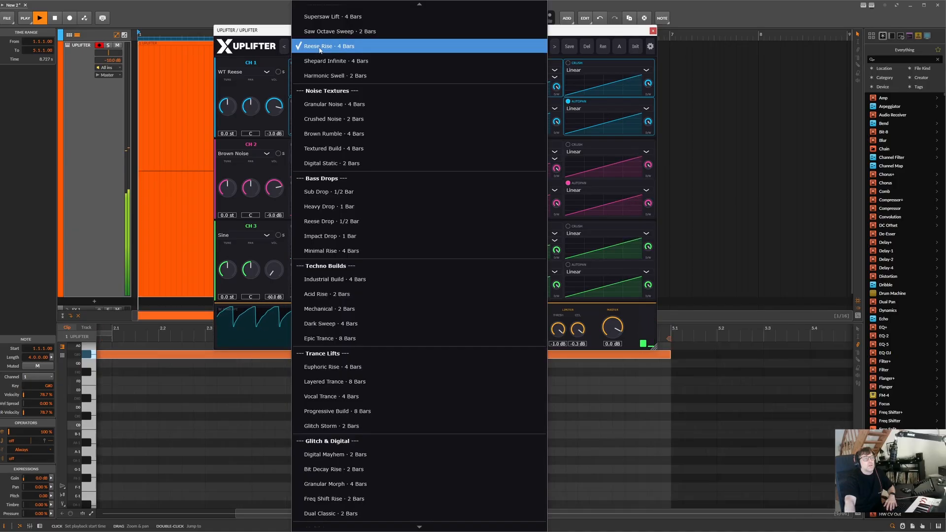
{"action": "left_click", "coordinate": [390, 105]}
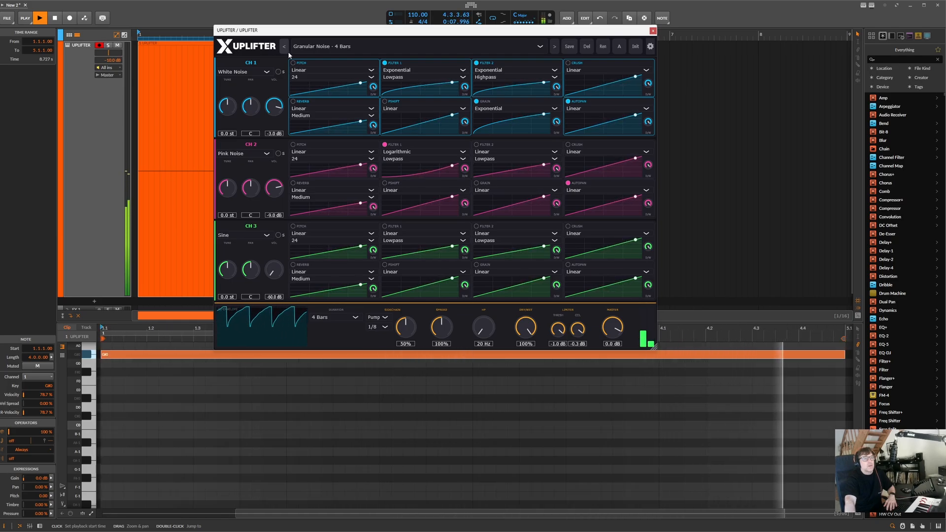
{"action": "key", "text": "space"}
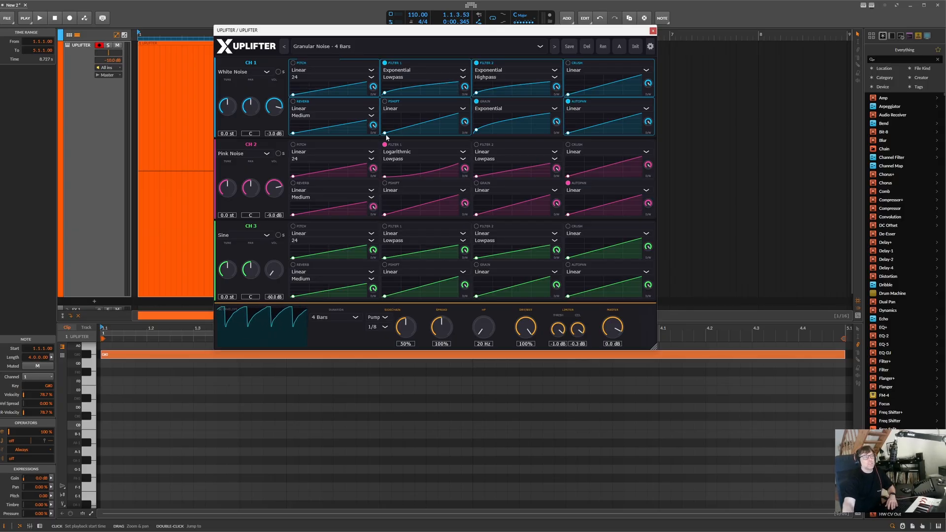
Step: Switch channel 1's source to Sample and cancel the sample file selection
{"action": "left_click", "coordinate": [319, 48]}
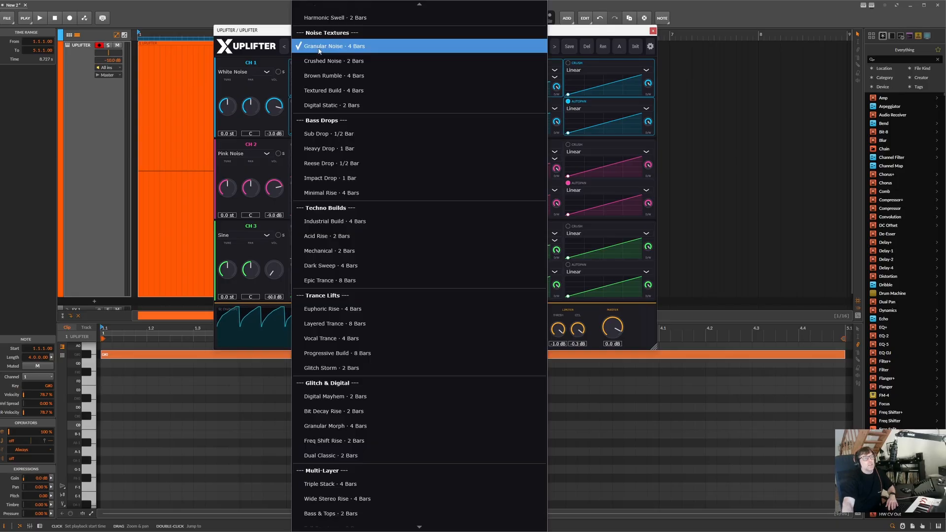
{"action": "left_click", "coordinate": [318, 47]}
{"action": "left_click", "coordinate": [240, 71]}
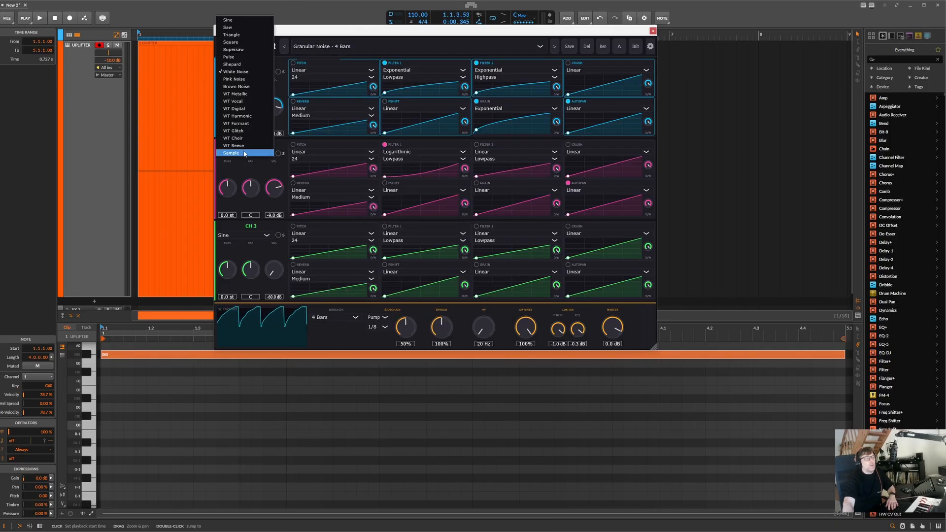
{"action": "left_click", "coordinate": [244, 154]}
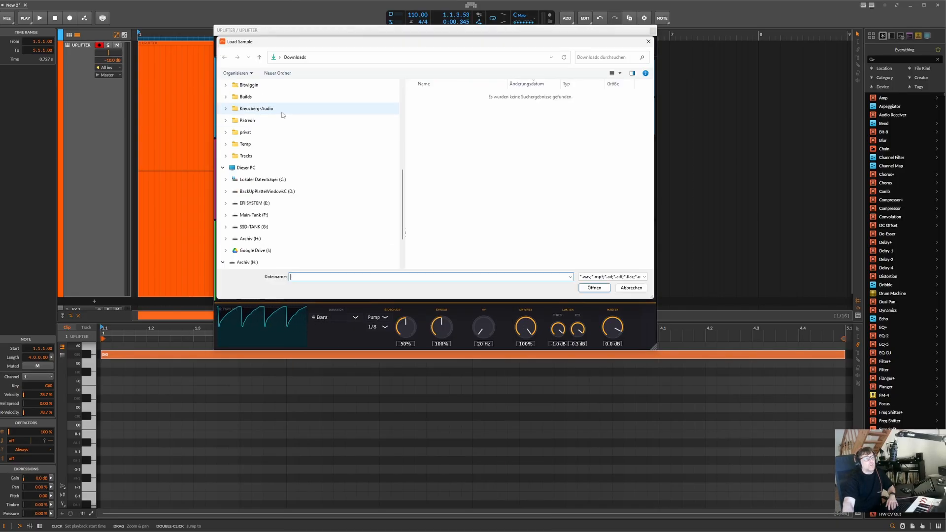
{"action": "left_click", "coordinate": [633, 289]}
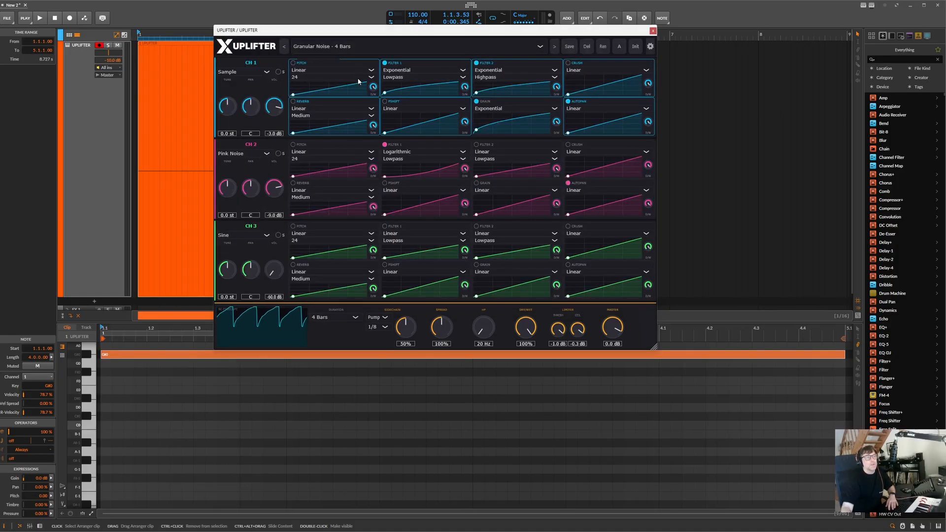
Step: Audition the presets Euphoric Rise - 4 Bars and Pumped Saw Rise - 4 Bars
{"action": "left_click", "coordinate": [361, 47]}
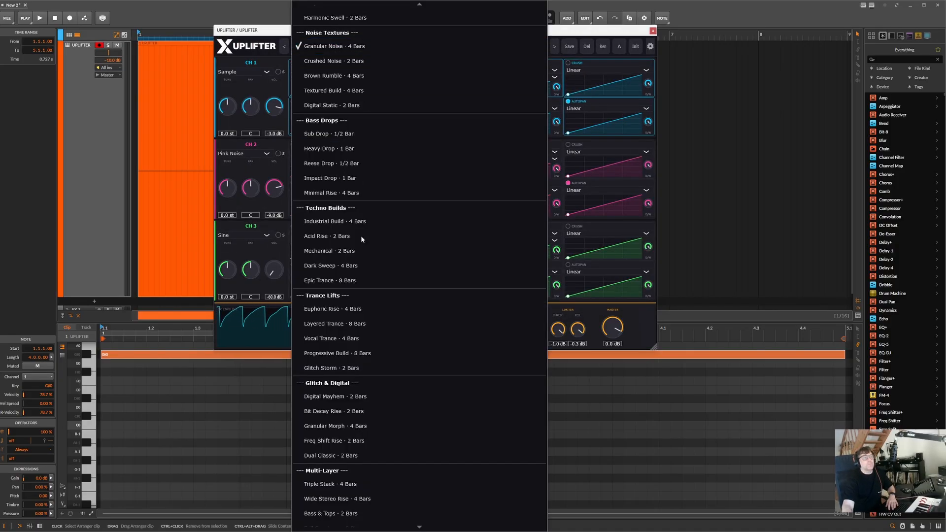
{"action": "left_click", "coordinate": [395, 309]}
{"action": "key", "text": "space"}
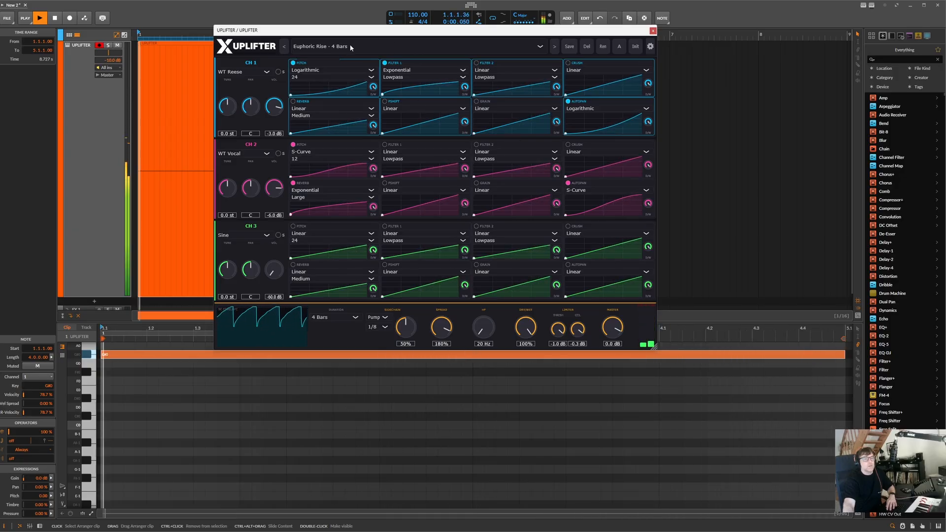
{"action": "left_click", "coordinate": [329, 47]}
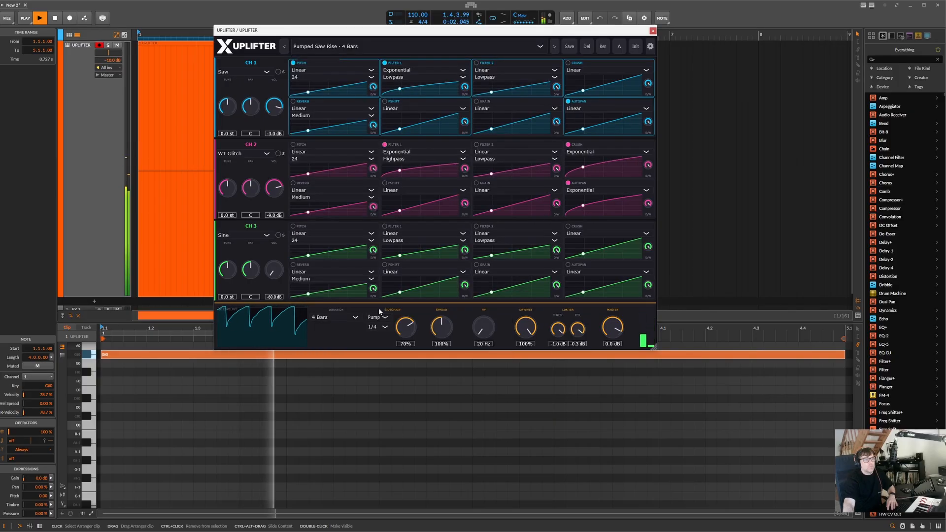
{"action": "left_click", "coordinate": [380, 311]}
Step: Load the Techno Builds preset Dark Sweep - 4 Bars and stop playback
{"action": "left_click", "coordinate": [384, 46]}
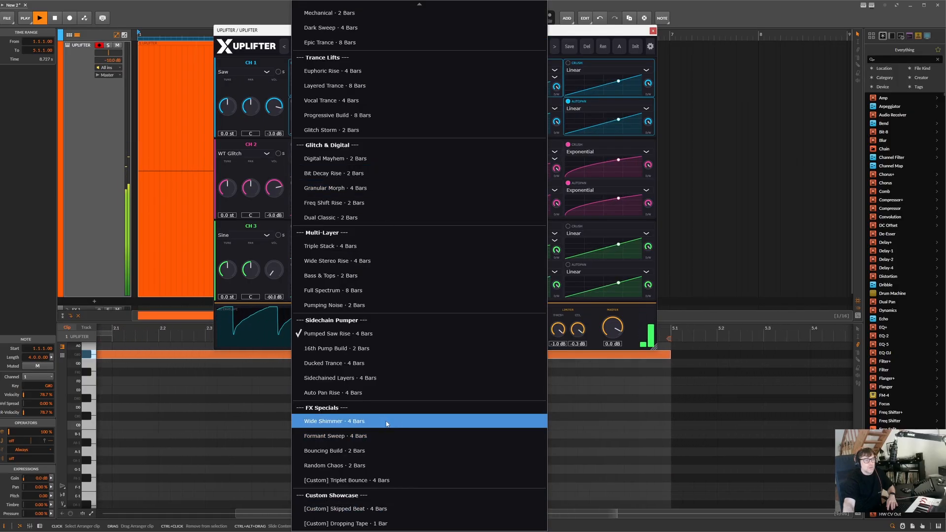
{"action": "left_click", "coordinate": [387, 422]}
{"action": "left_click_drag", "start_coordinate": [512, 31], "coordinate": [467, 49]}
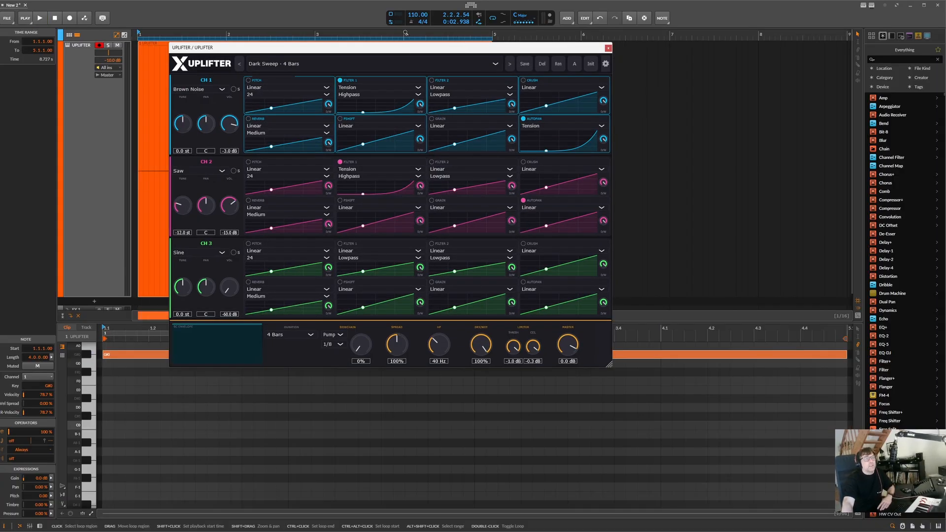
{"action": "left_click_drag", "start_coordinate": [412, 52], "coordinate": [439, 79]}
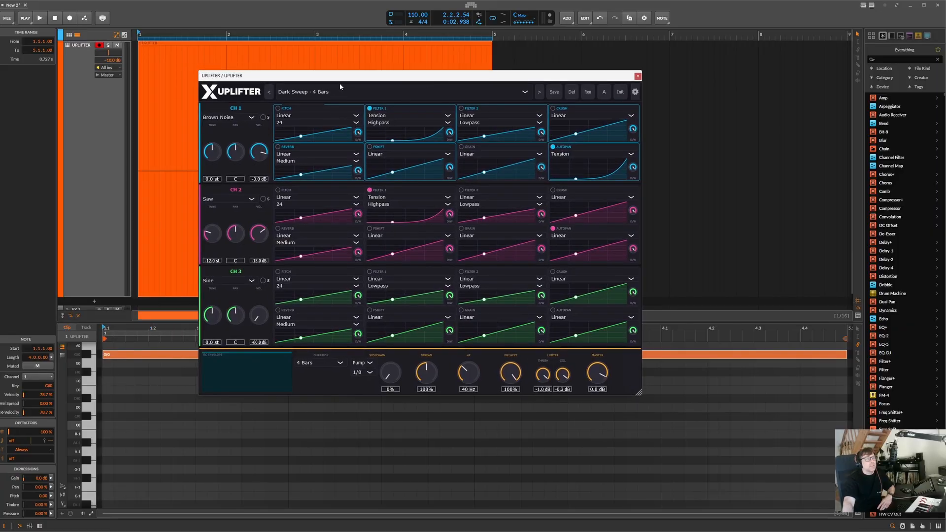
{"action": "left_click_drag", "start_coordinate": [342, 82], "coordinate": [371, 168]}
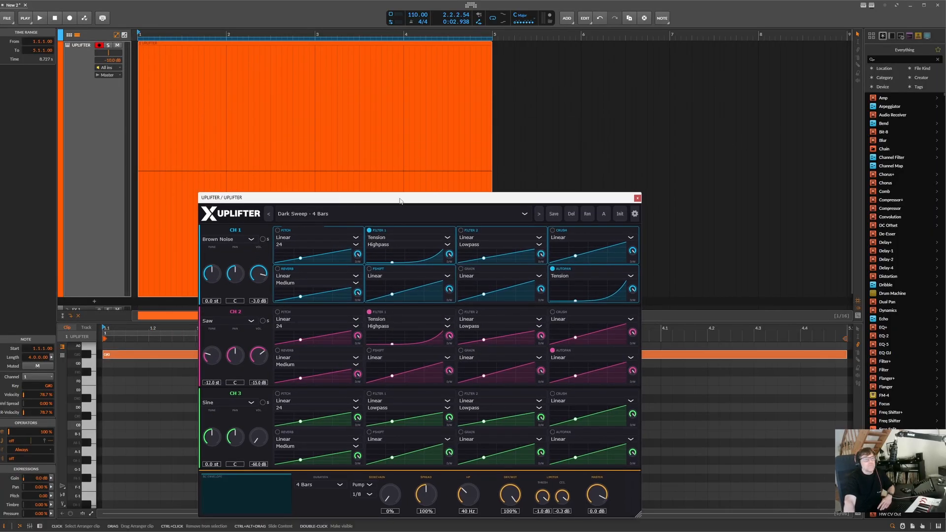
{"action": "left_click_drag", "start_coordinate": [400, 201], "coordinate": [392, 94]}
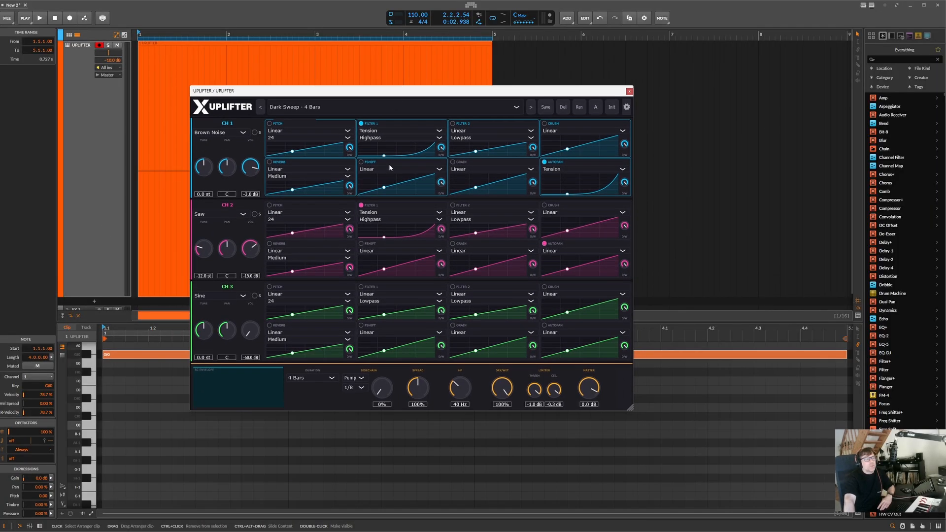
{"action": "left_click_drag", "start_coordinate": [404, 91], "coordinate": [378, 52]}
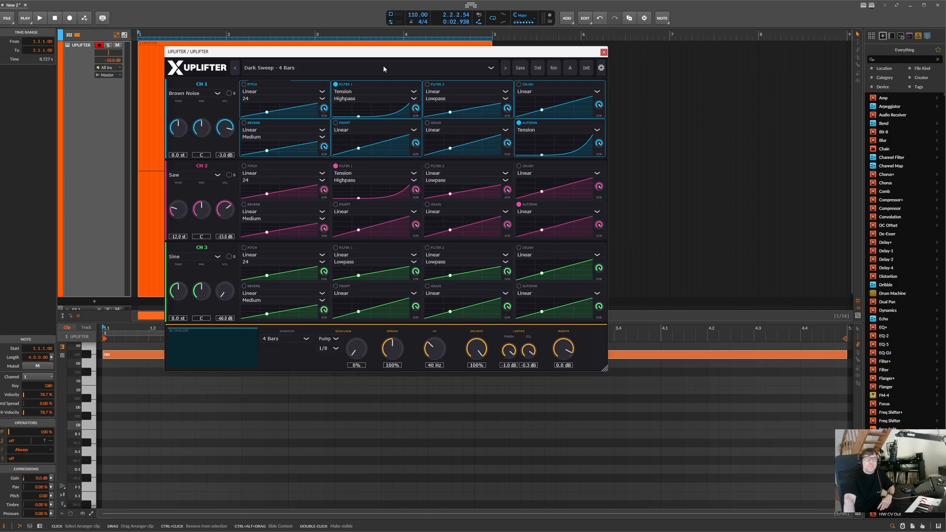